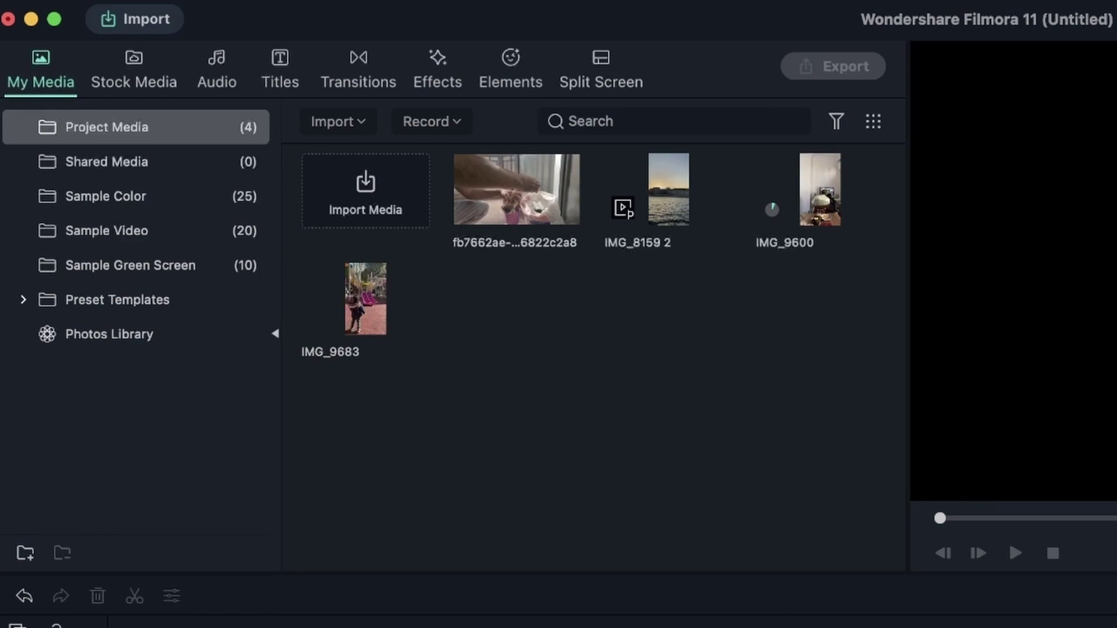
Select the IMG_9600 clip and play it in the preview to hear its sound.
mouse_move(543, 204)
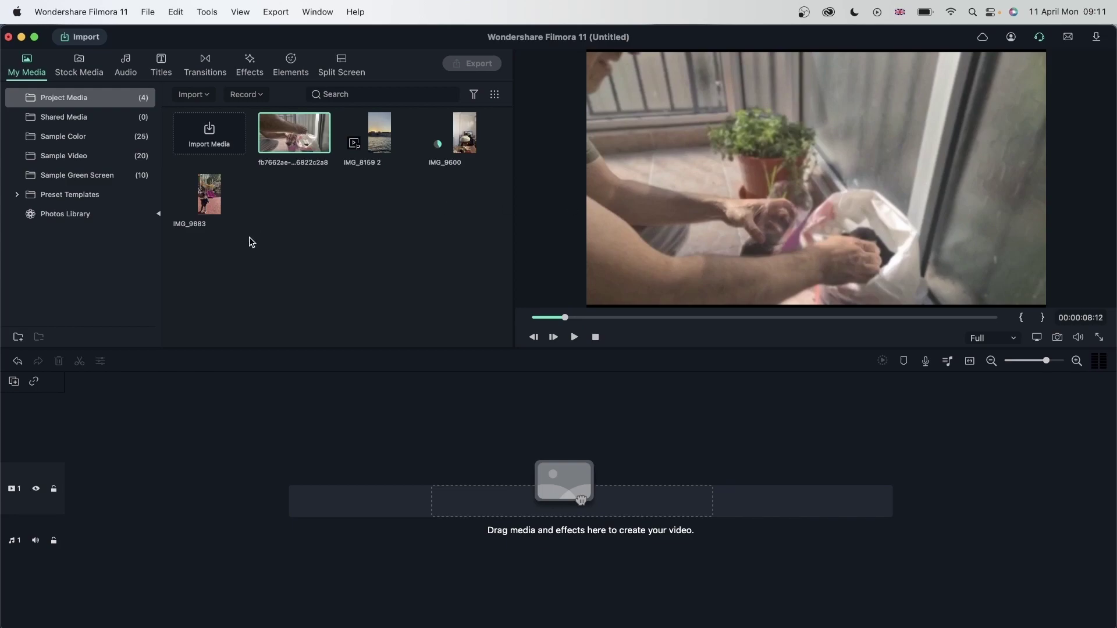
mouse_move(213, 203)
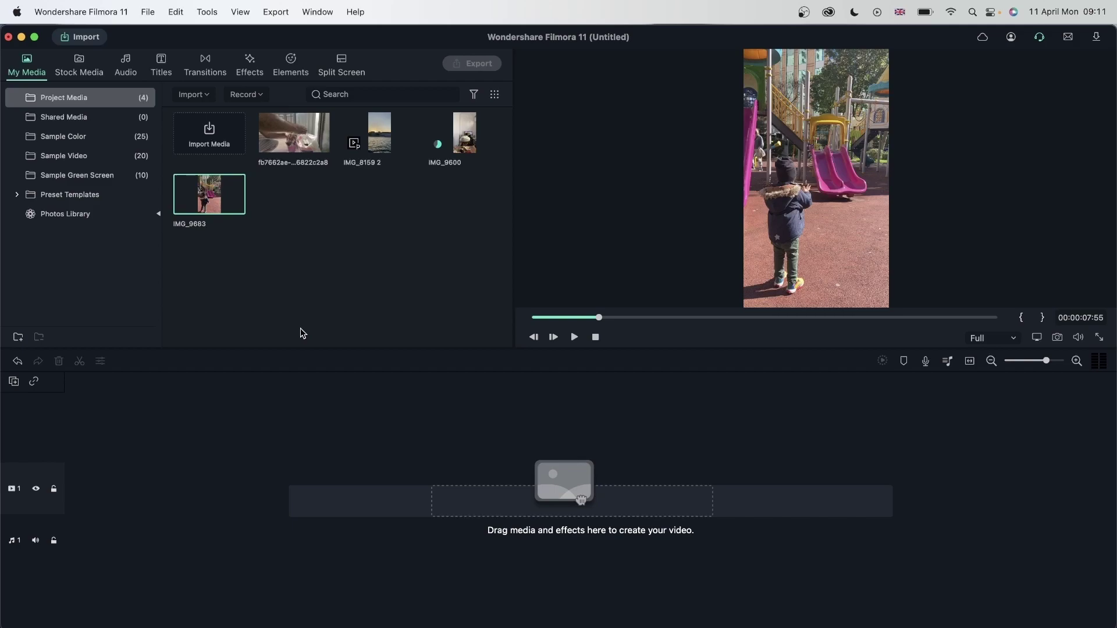
mouse_move(378, 167)
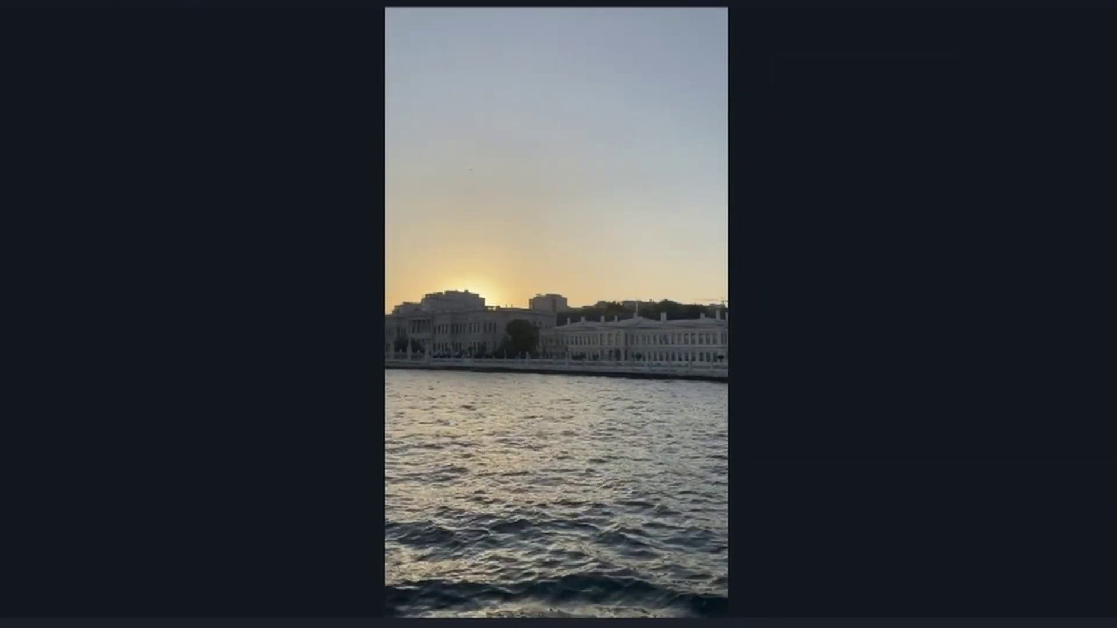
left_click_drag(464, 133, 594, 463)
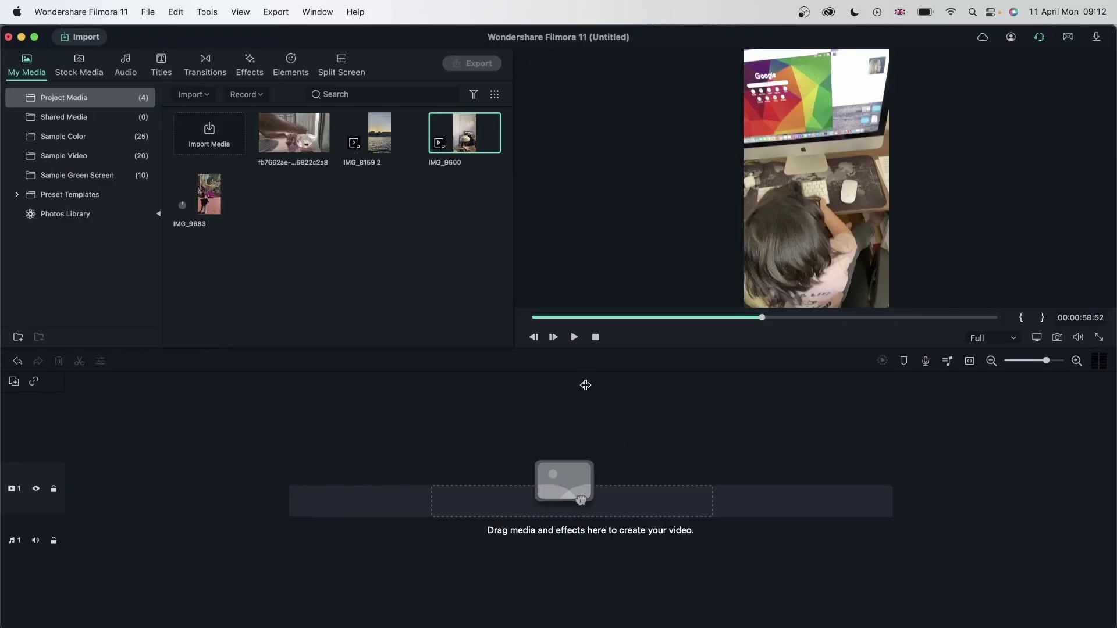
left_click(574, 337)
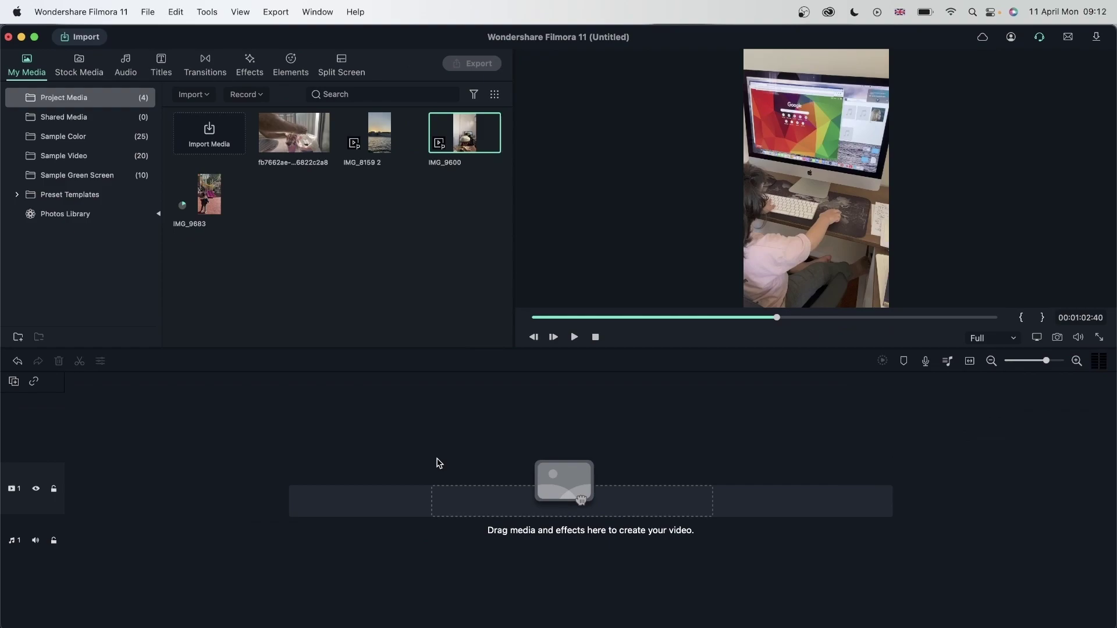
Drag the fb7662ae plant-potting clip from My Media onto video track 1.
left_click(438, 463)
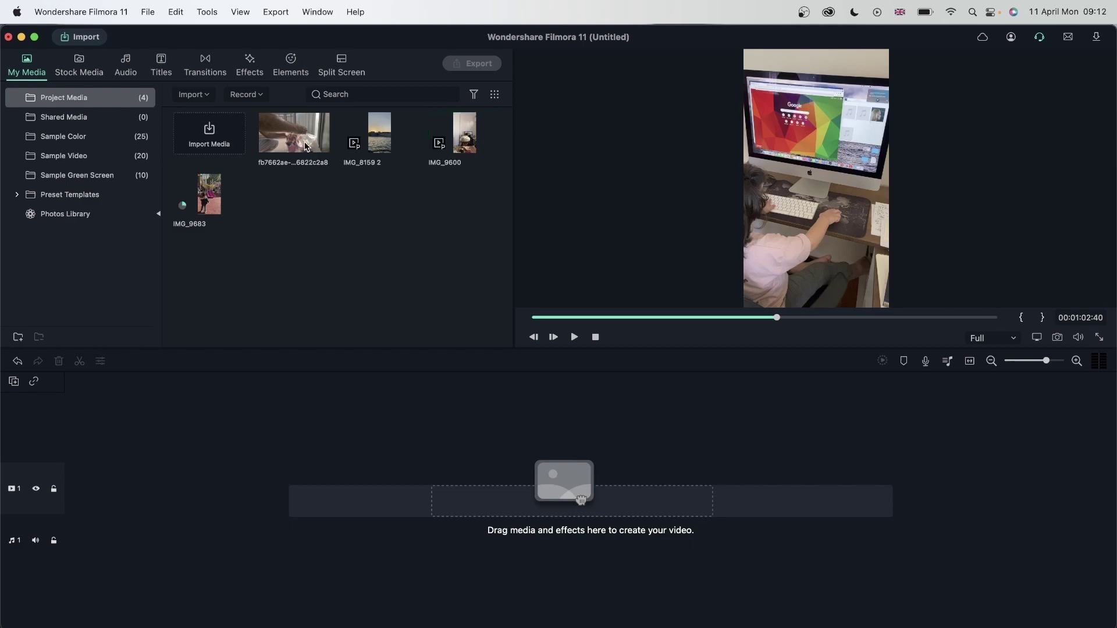
left_click_drag(323, 143, 69, 501)
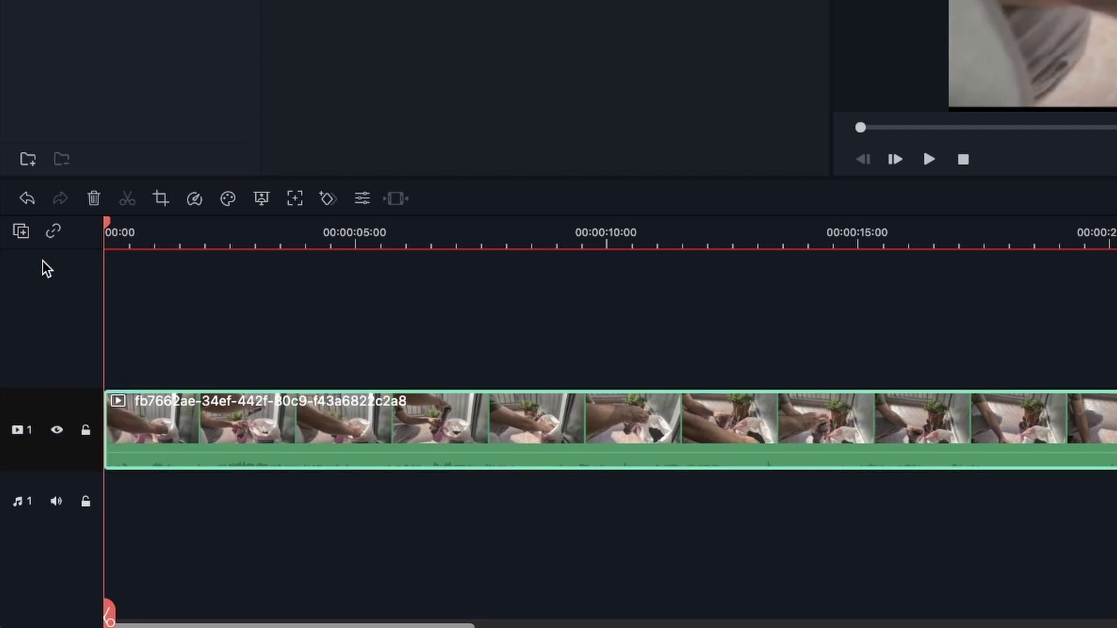
left_click(30, 241)
mouse_move(96, 340)
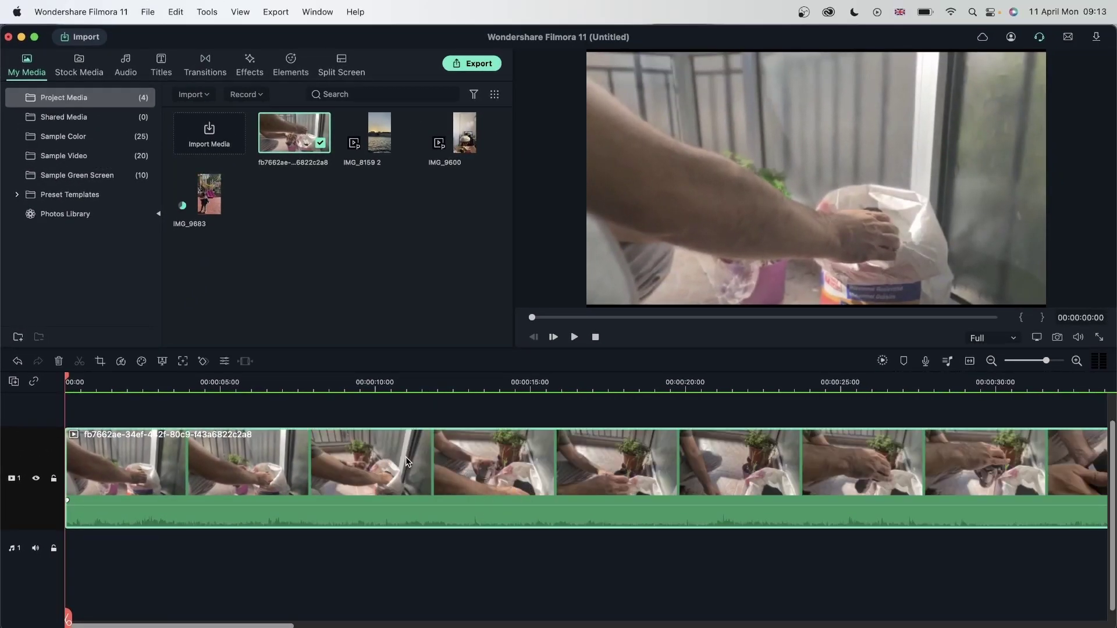
Try the Low Bass and Hard Rock equalizer presets on the clip, then return to Default.
left_click(71, 47)
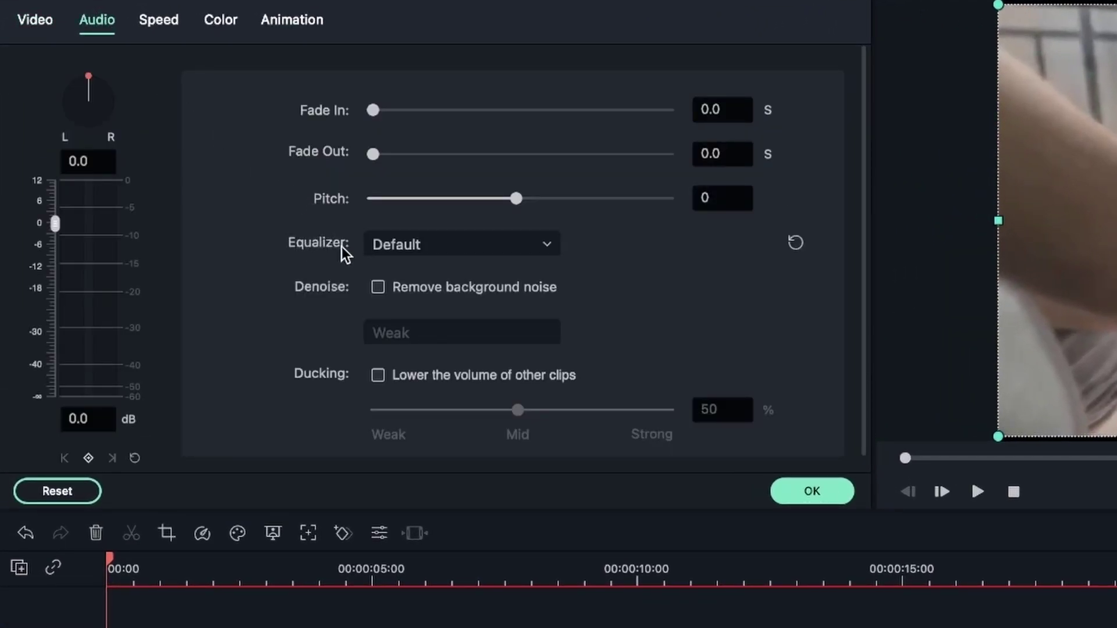
left_click(540, 248)
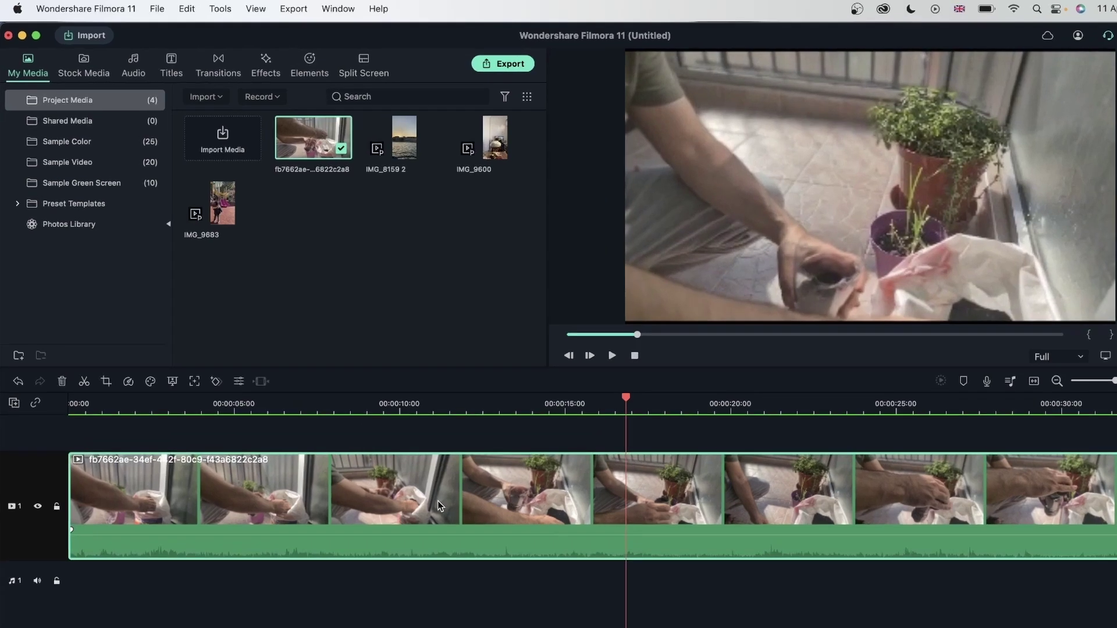
double_click(437, 509)
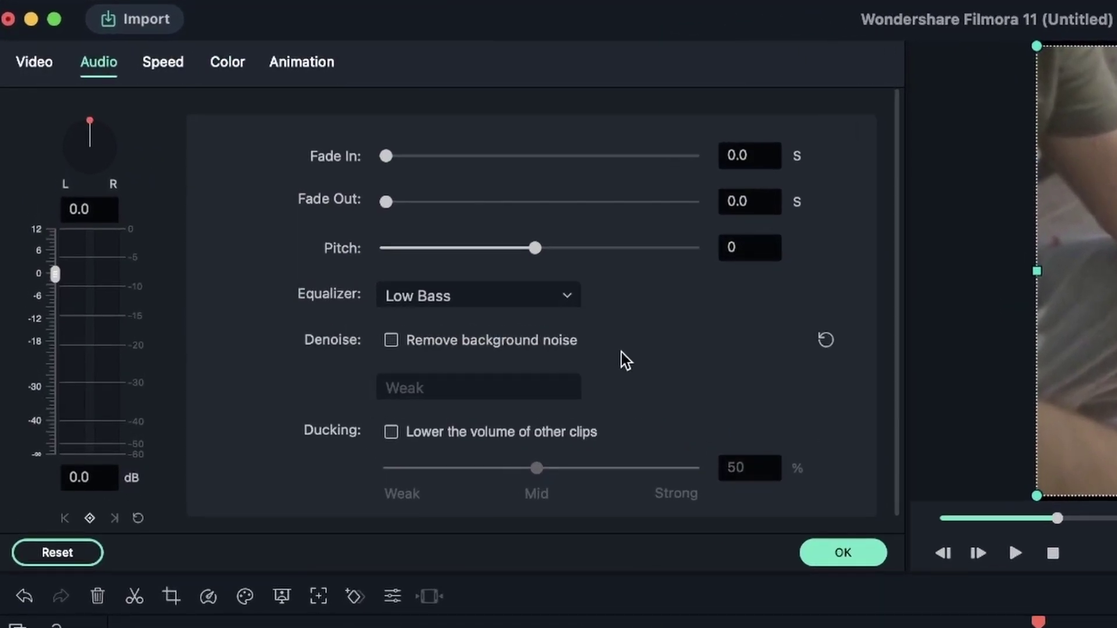
left_click(548, 308)
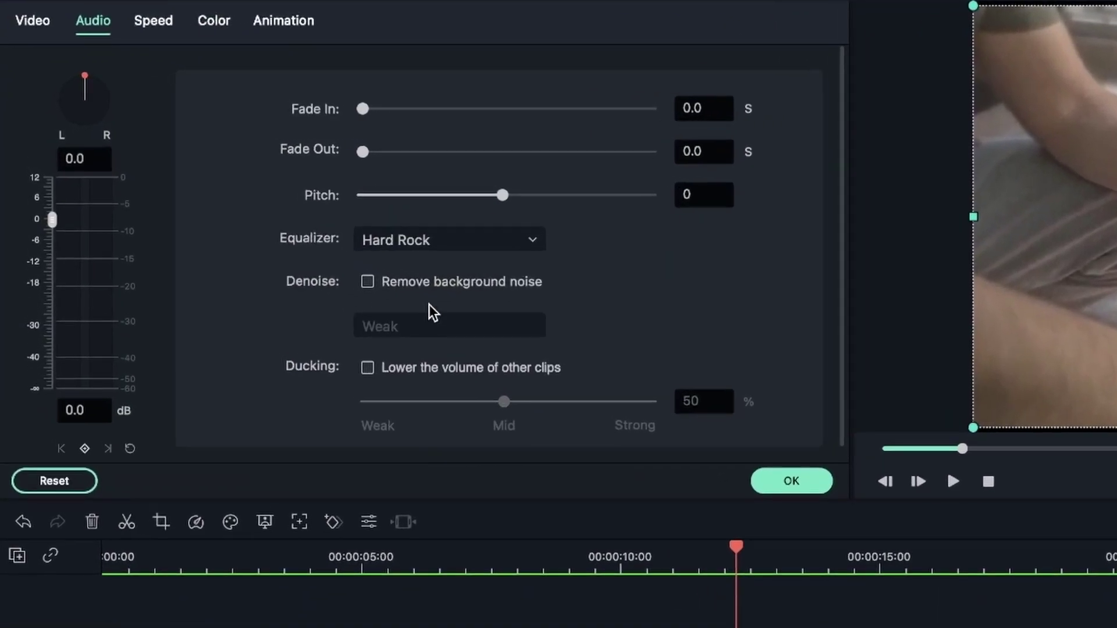
left_click(450, 241)
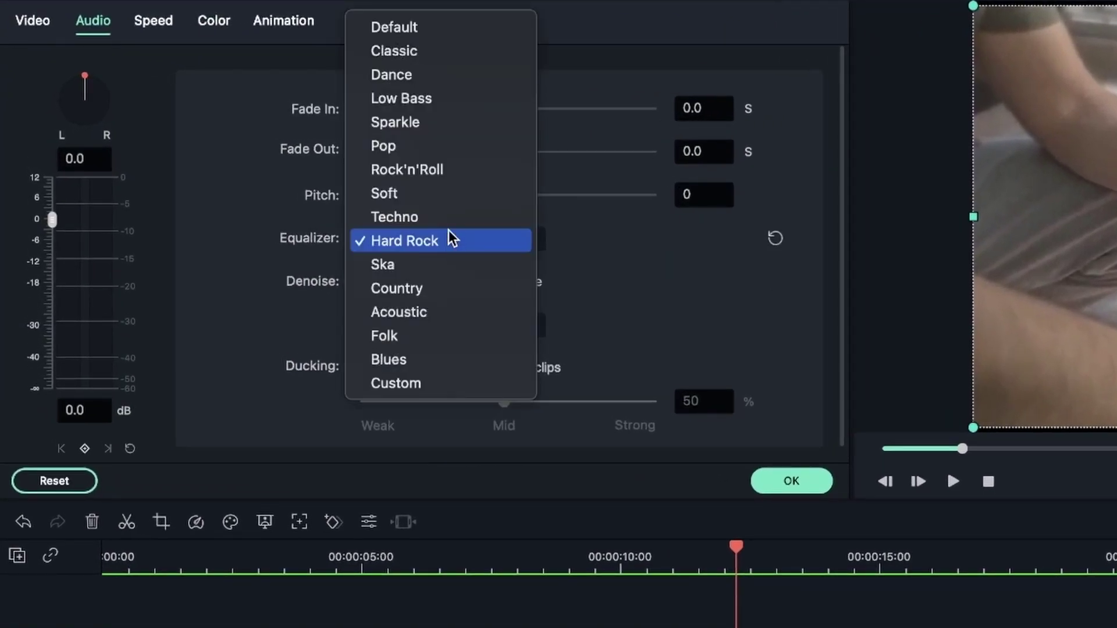
left_click(406, 29)
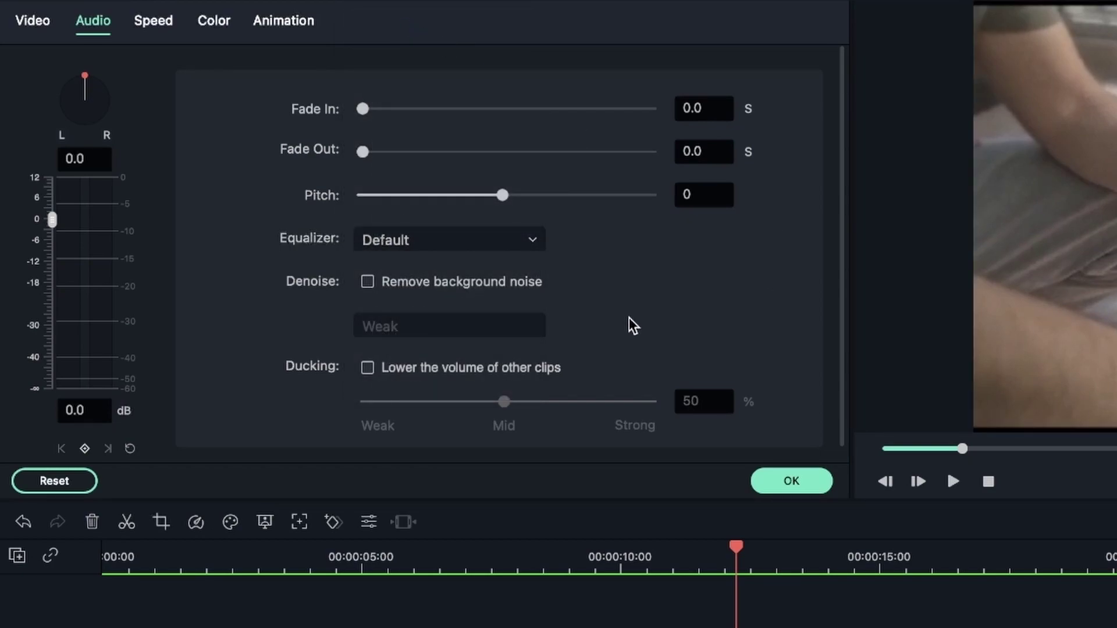
Switch the equalizer to Custom and move the Customize Equalizer window above the preview.
left_click(508, 240)
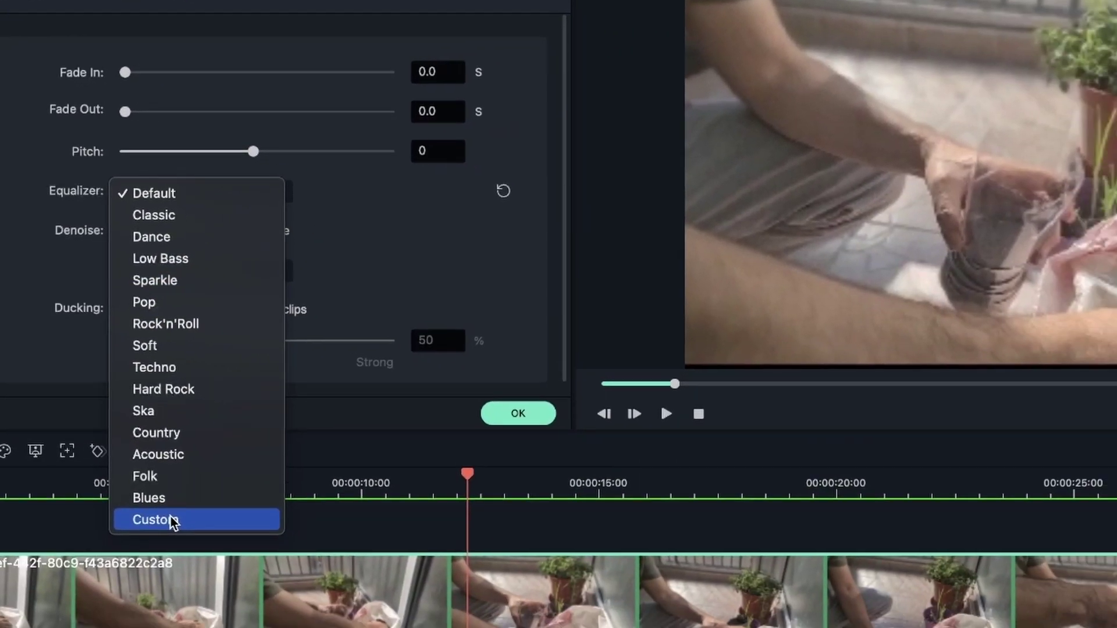
left_click(414, 598)
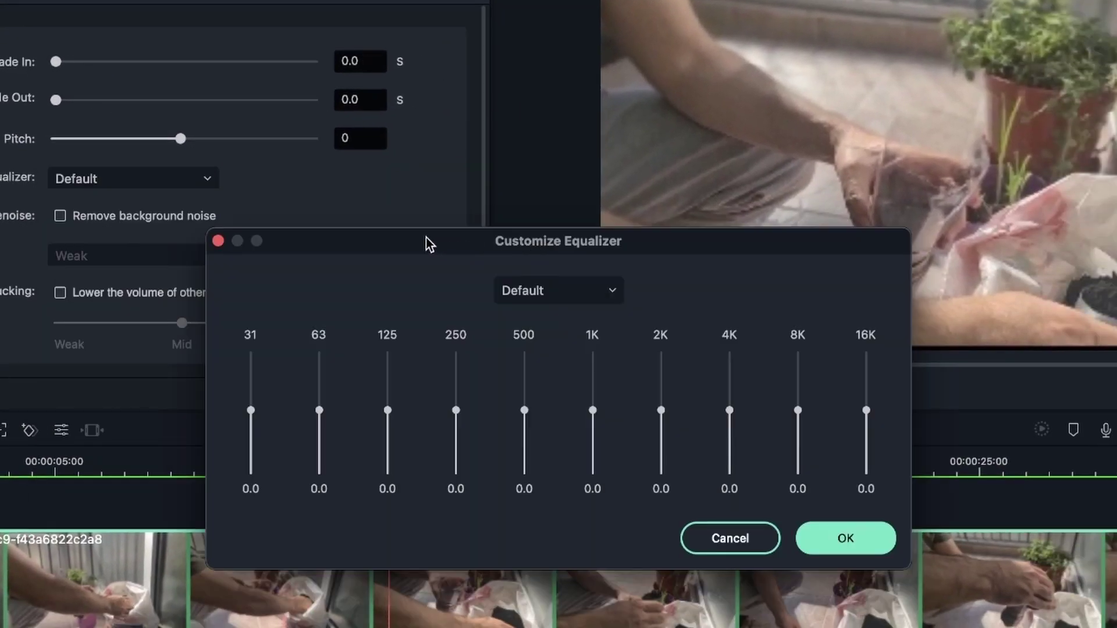
left_click_drag(666, 239, 697, 42)
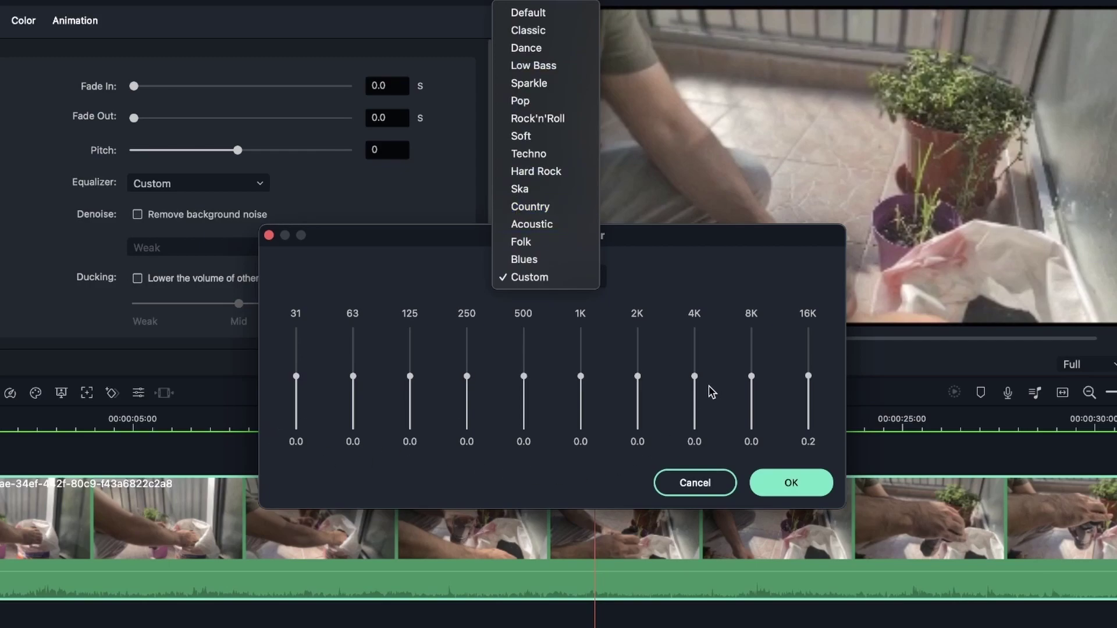
Load the Classic, Low Bass, Rock'n'Roll and Hard Rock curves into the custom equalizer.
left_click(558, 32)
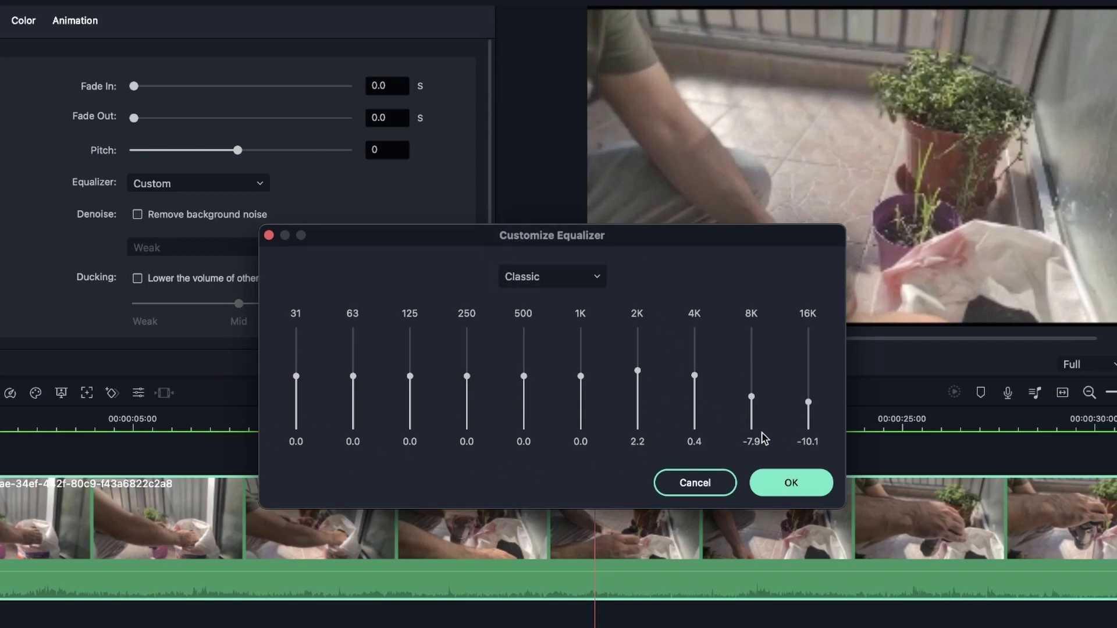
left_click(578, 278)
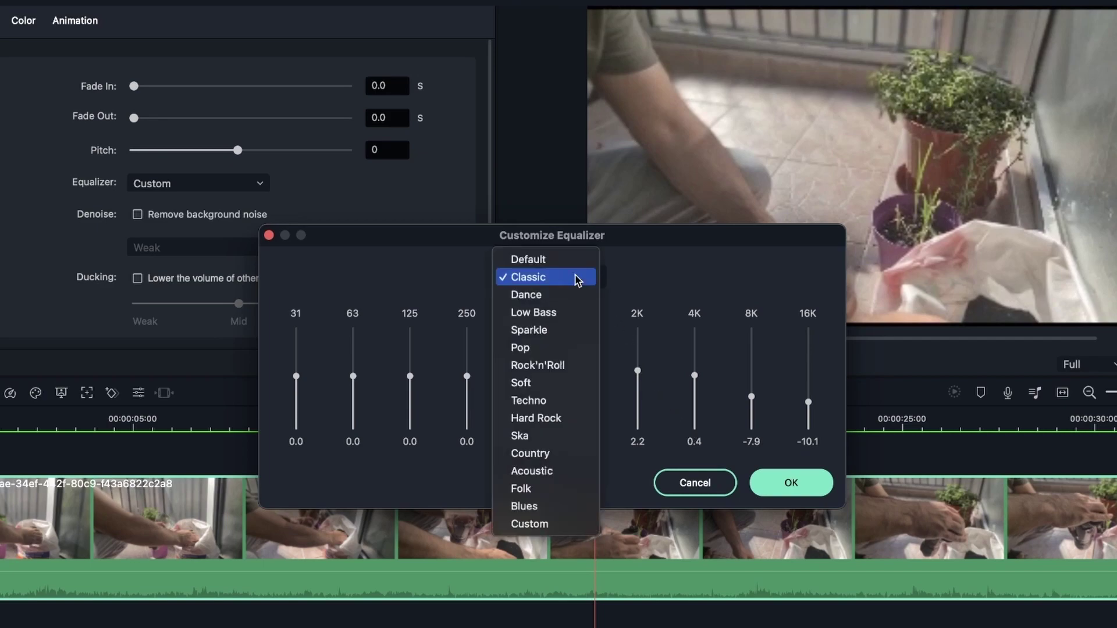
left_click(564, 320)
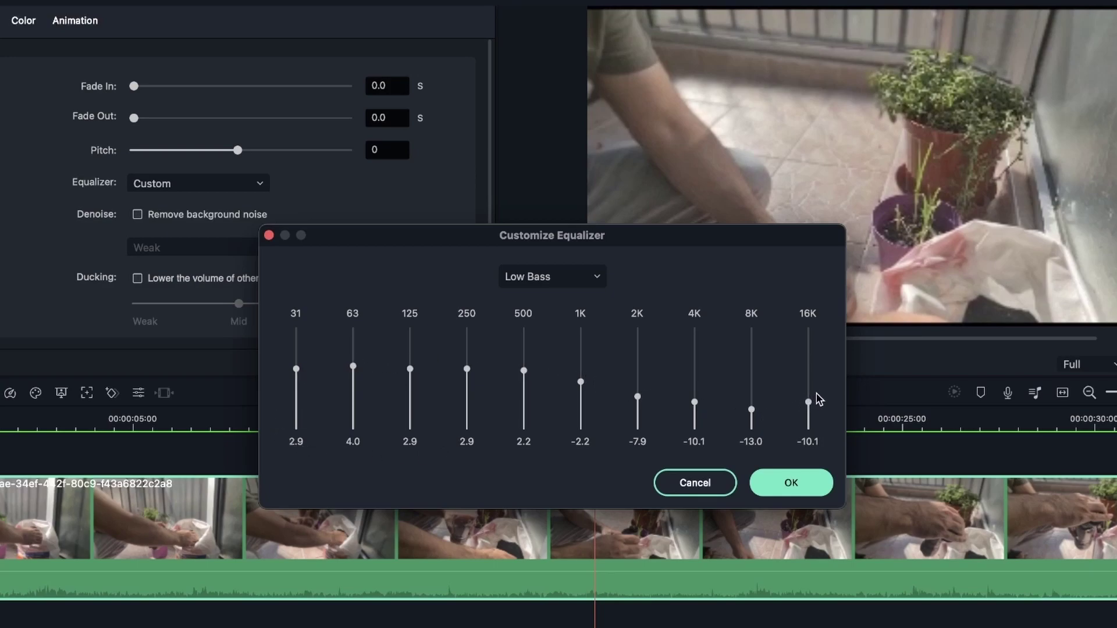
left_click(575, 281)
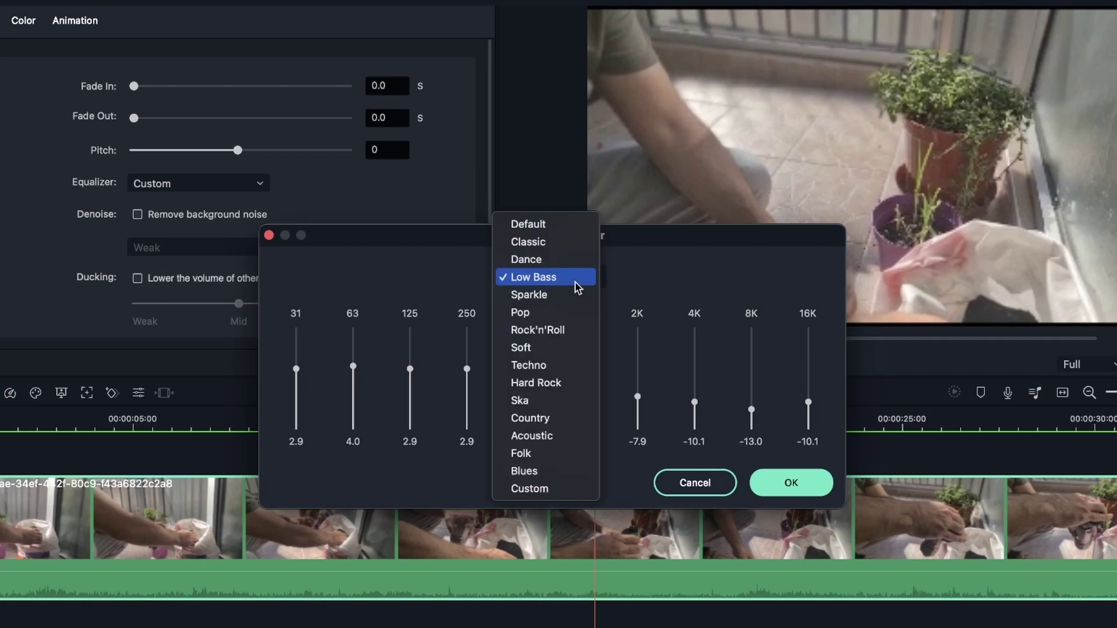
left_click(562, 330)
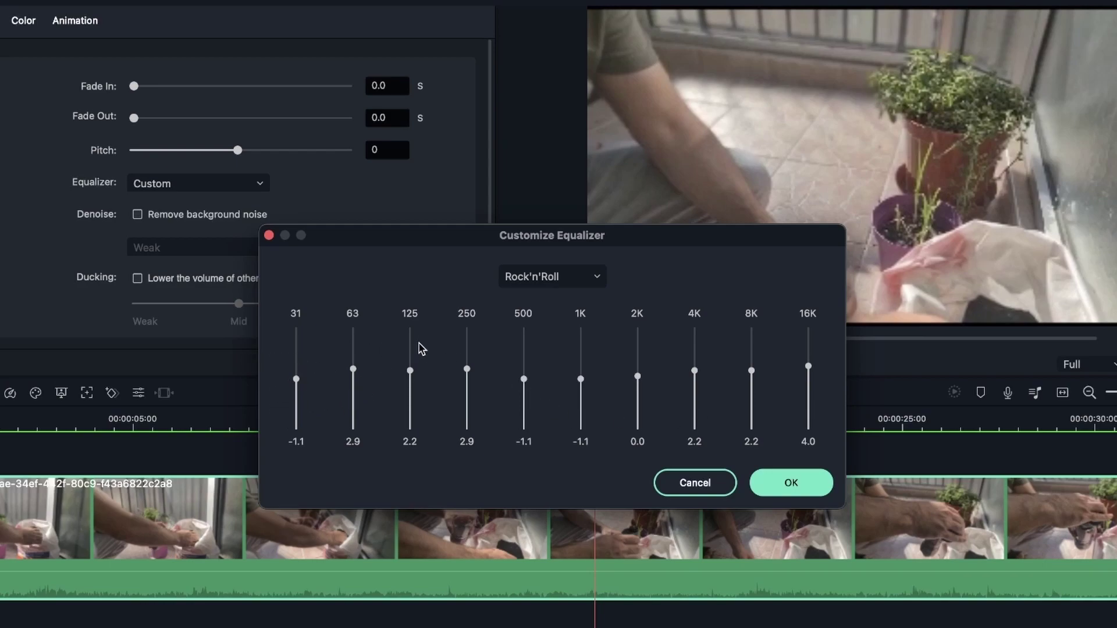
left_click(540, 277)
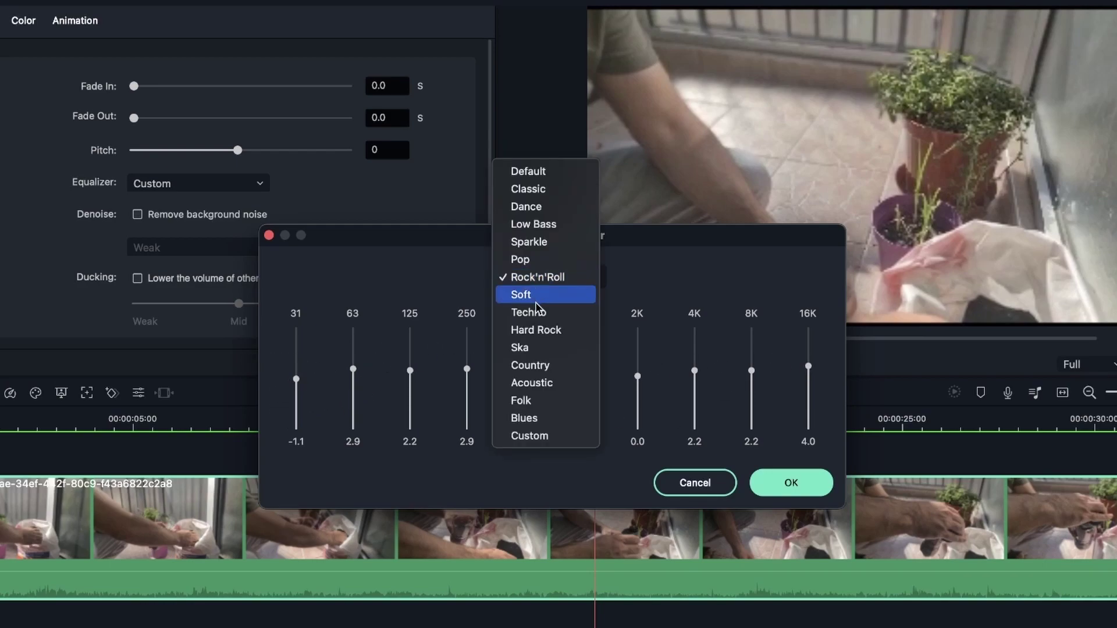
left_click(542, 331)
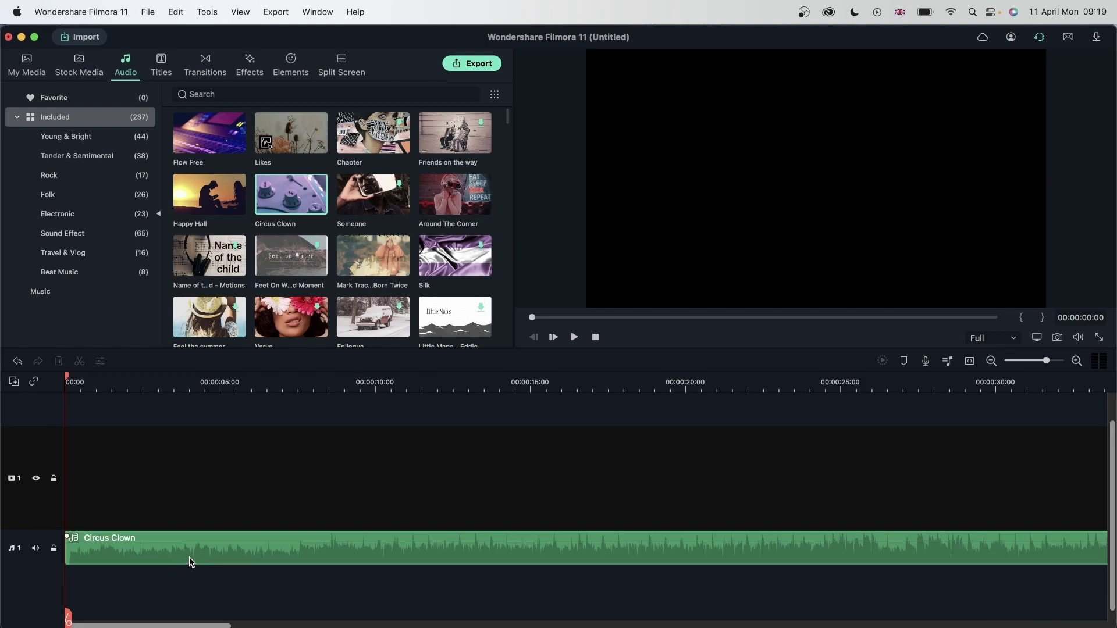
Open and accept Circus Clown's Custom equalizer, then play its first five seconds.
double_click(194, 560)
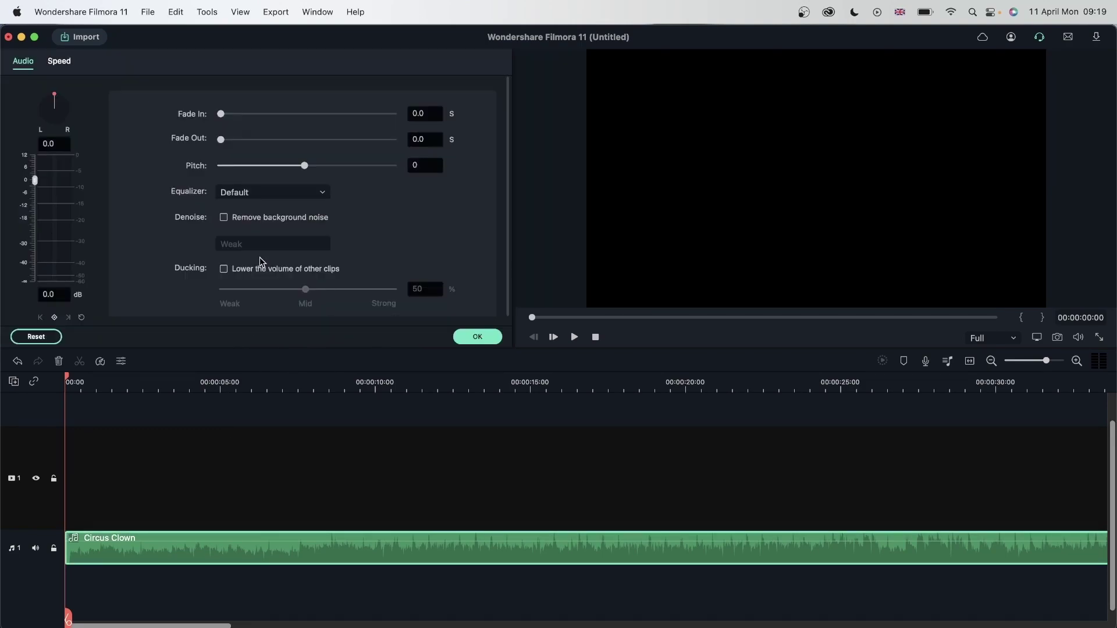
left_click(261, 196)
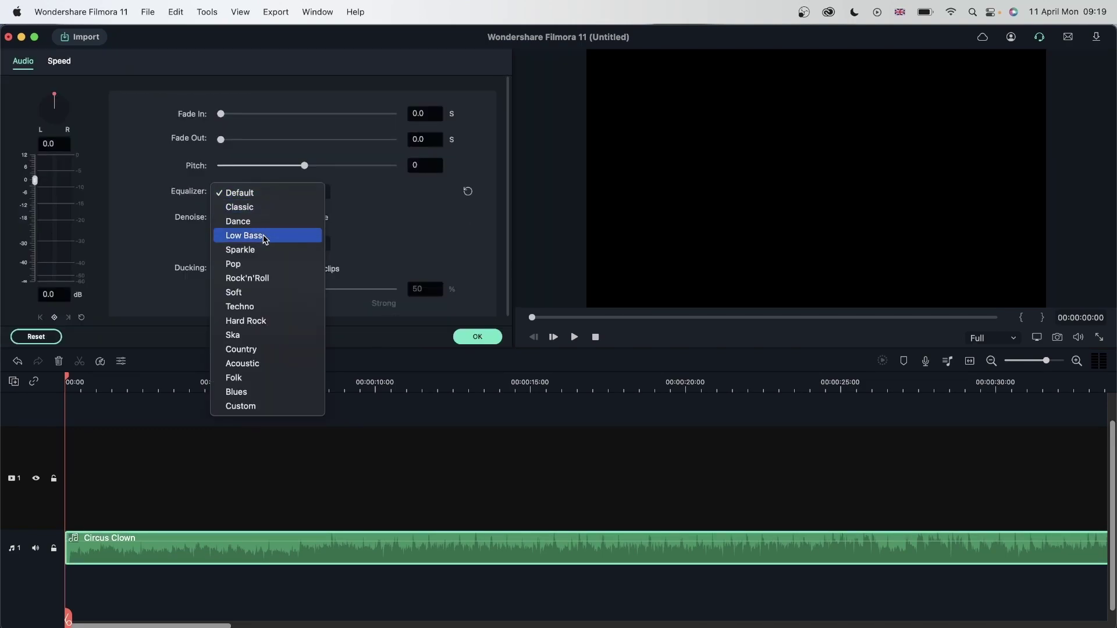
left_click(267, 406)
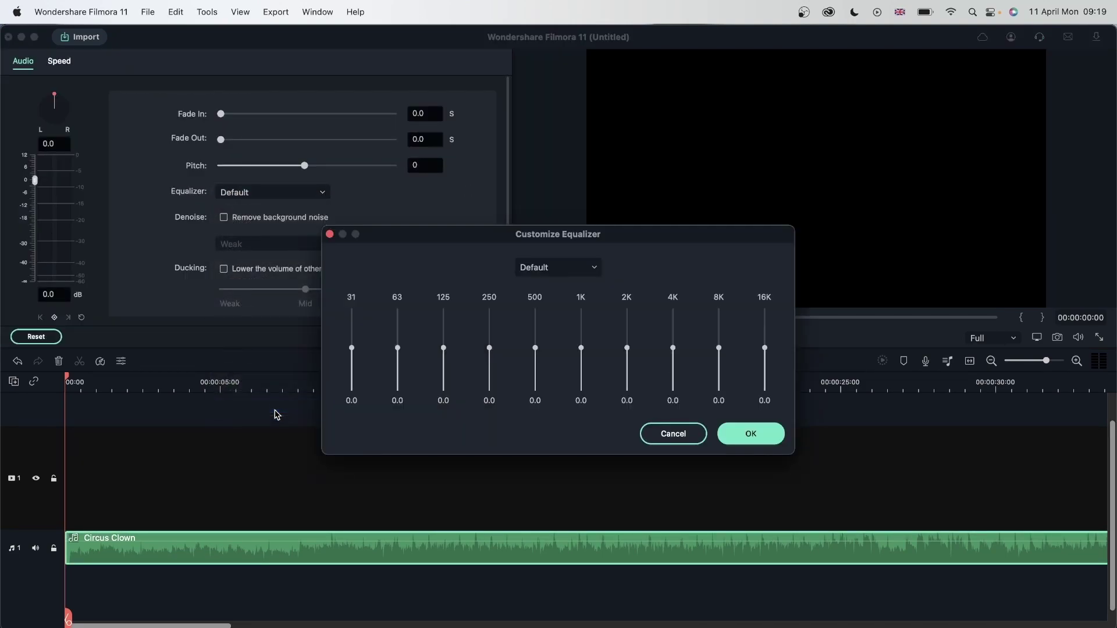
left_click(738, 436)
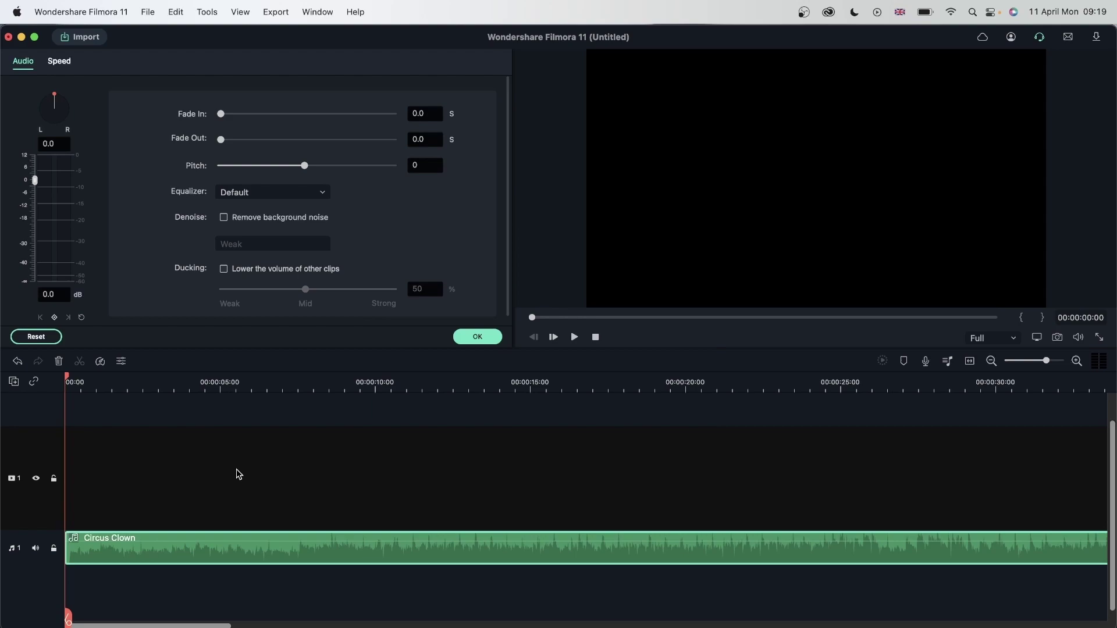
key("space")
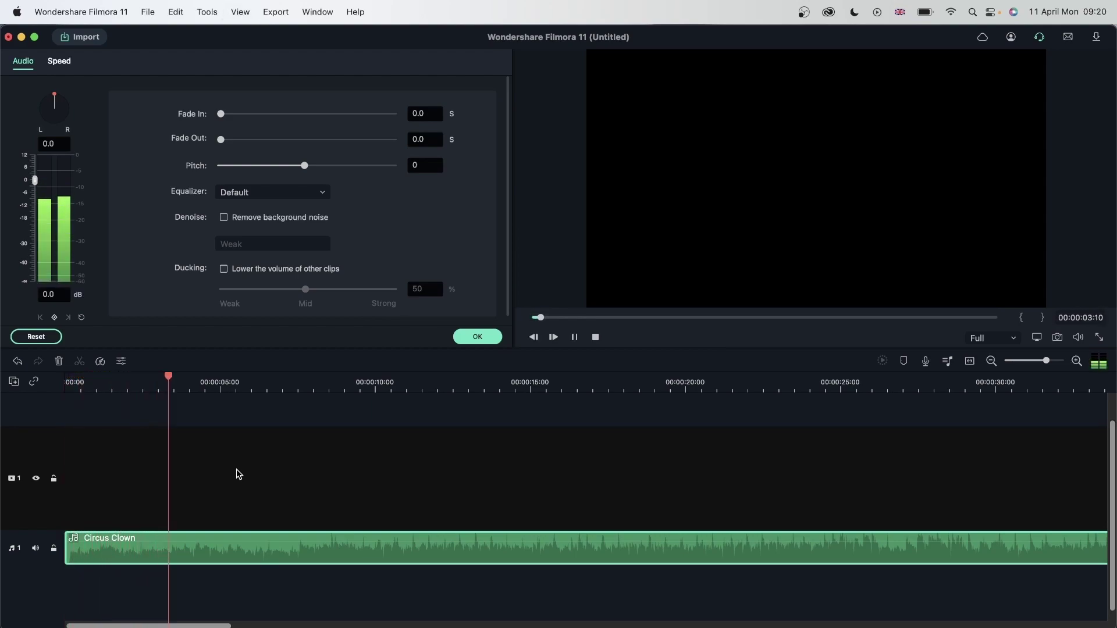
key("space")
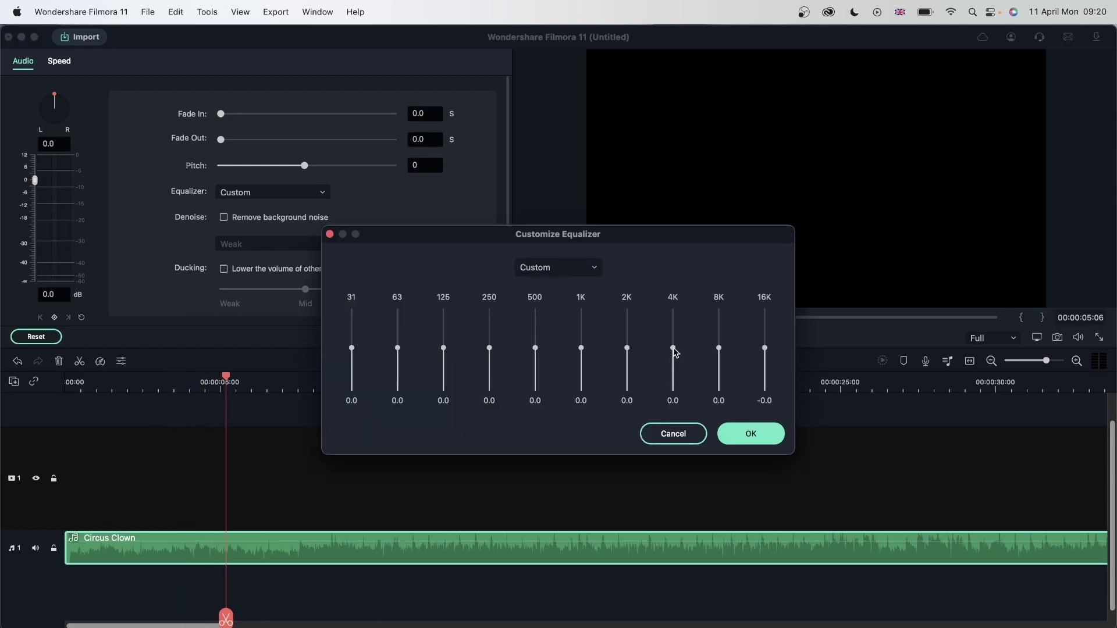
Cut 4K, 8K, 16K to -20, boost 31, 63, 125 Hz to 20, apply, and listen.
left_click_drag(673, 349, 673, 390)
left_click_drag(719, 349, 721, 408)
left_click_drag(764, 349, 767, 407)
left_click_drag(351, 348, 351, 309)
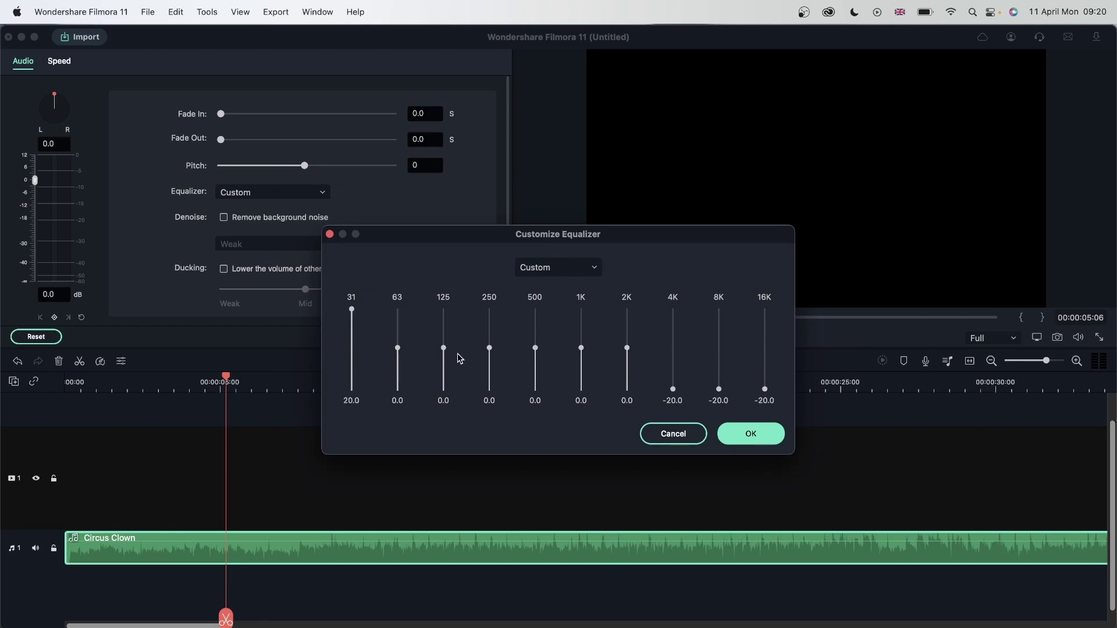
left_click_drag(397, 348, 397, 309)
left_click_drag(443, 348, 443, 309)
left_click(750, 434)
key("space")
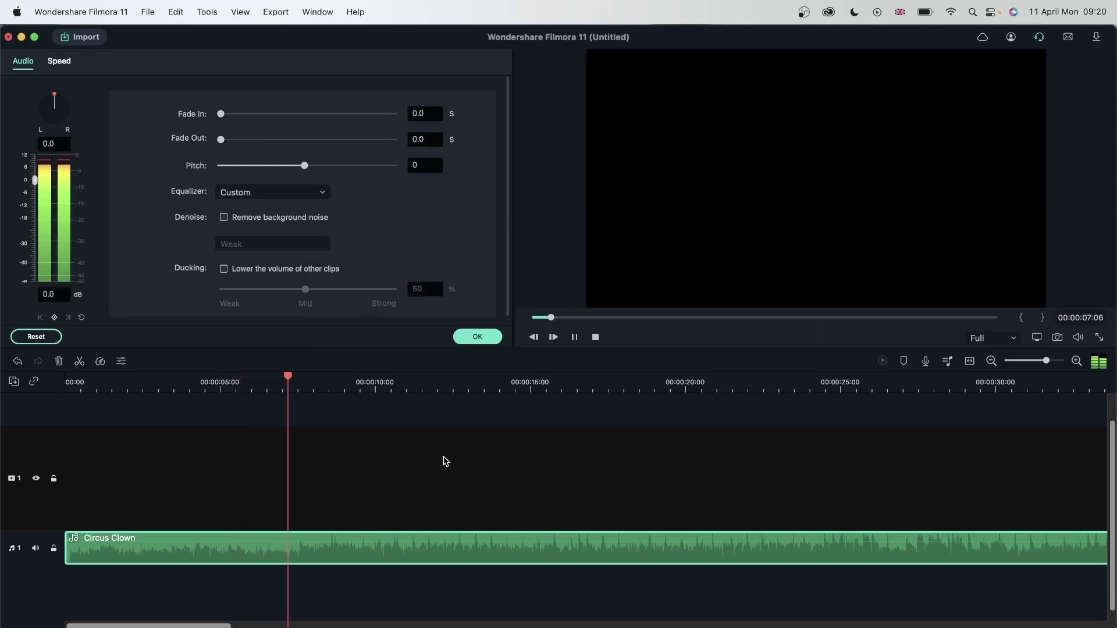
key("space")
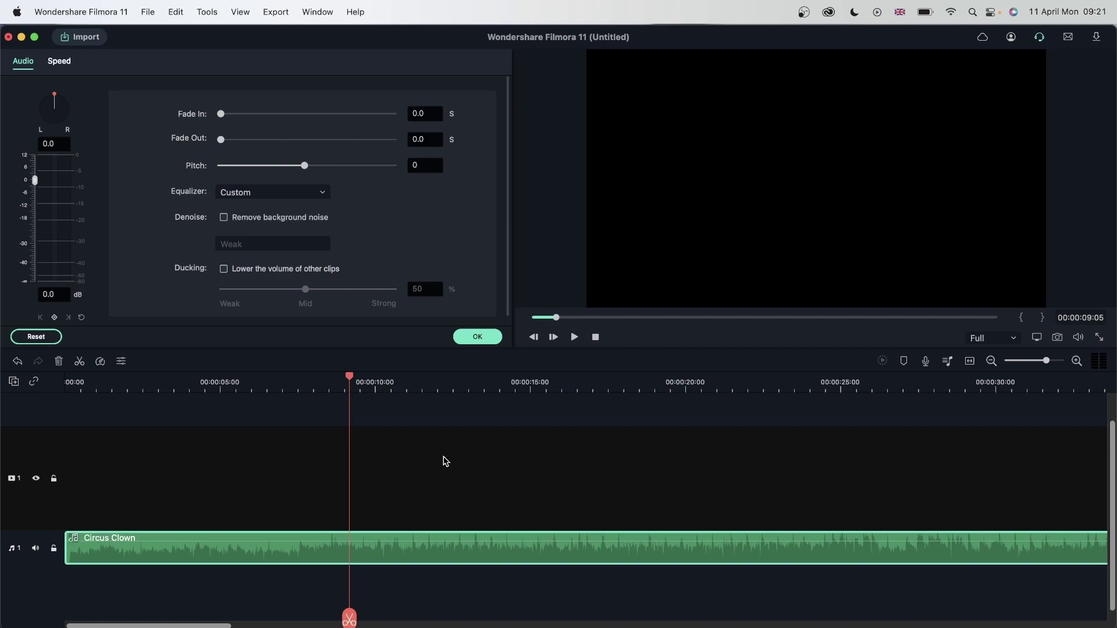
Confirm Circus Clown's Custom equalizer, delete the clip, and open the plant-potting clip's audio settings.
left_click(446, 461)
double_click(518, 551)
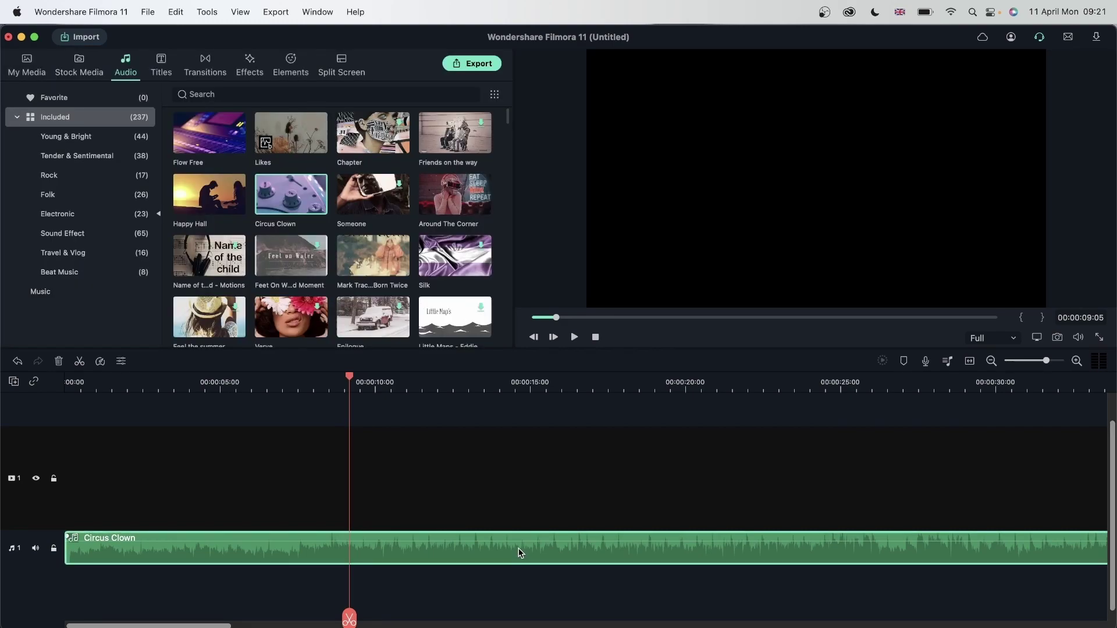
left_click(275, 194)
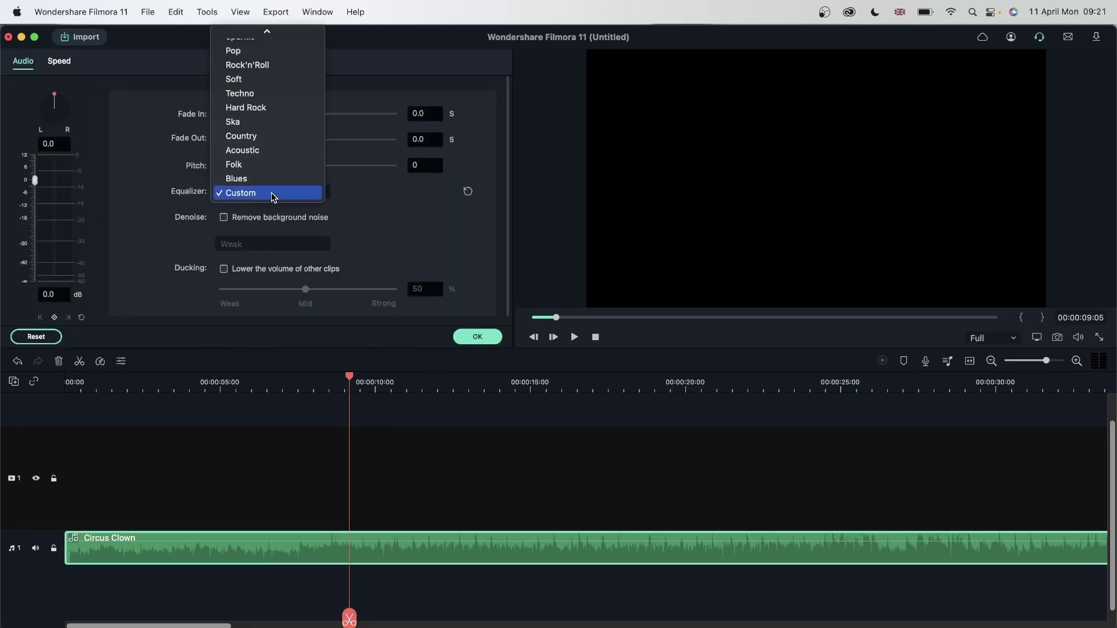
left_click(470, 340)
left_click(478, 337)
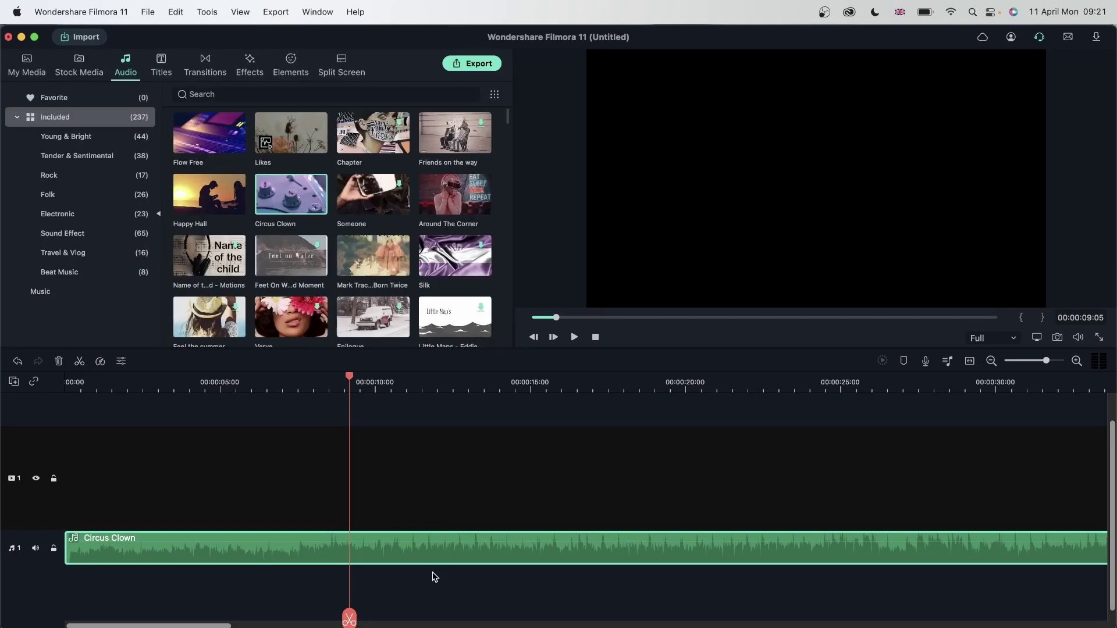
key("Delete")
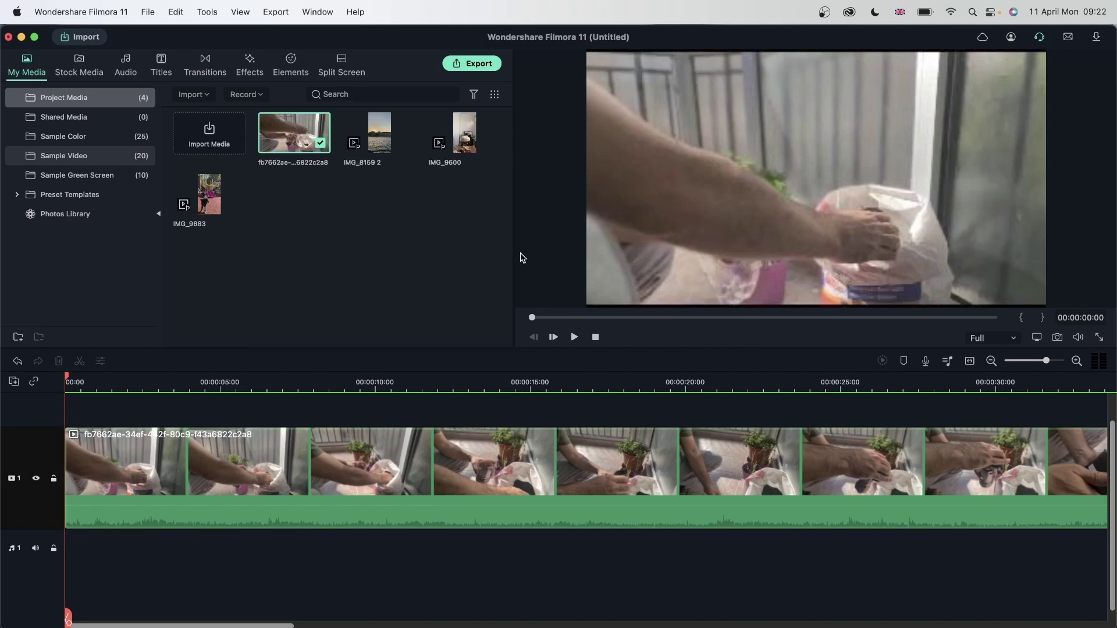
double_click(432, 491)
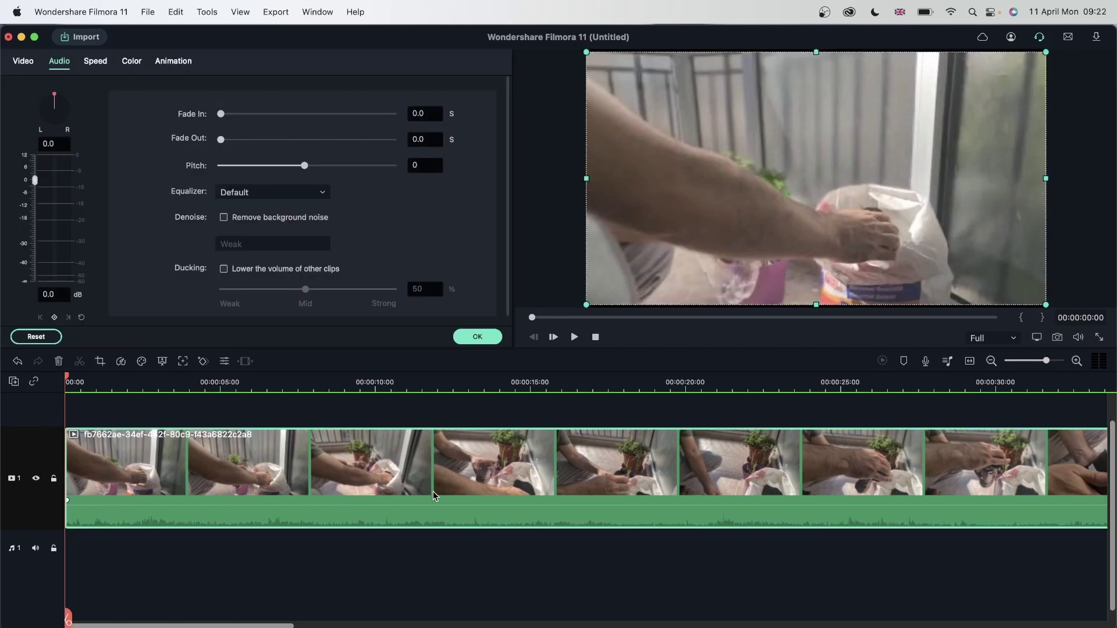
Choose Custom in the plant-potting clip's Equalizer dropdown to start a custom curve.
left_click(263, 193)
left_click(252, 406)
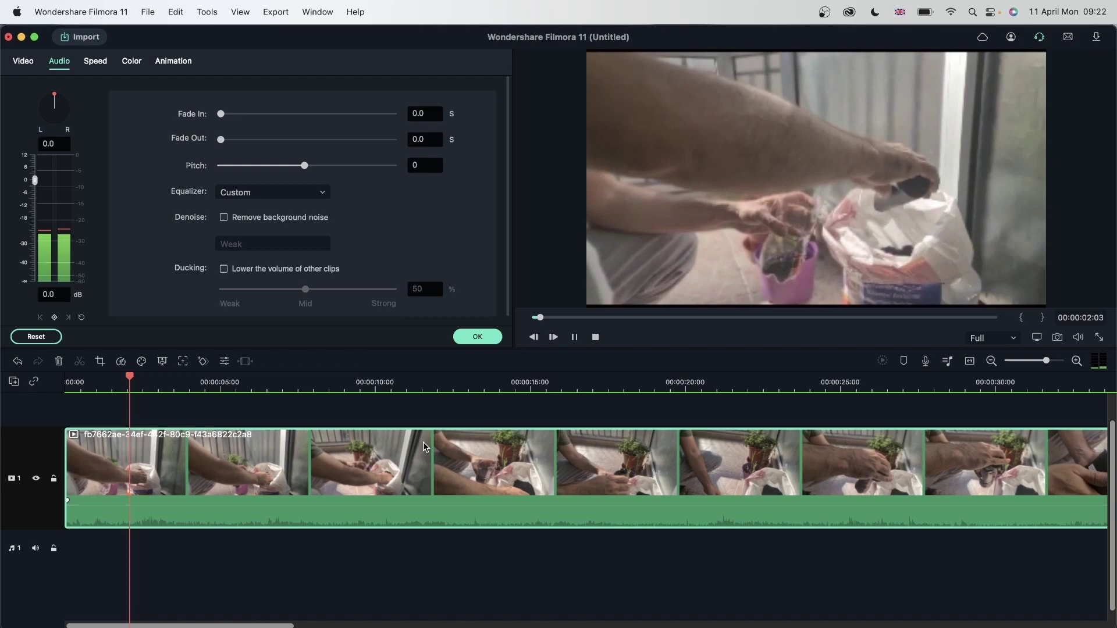
Play back the split clip, stopping after previewing the second piece on track 2.
key("space")
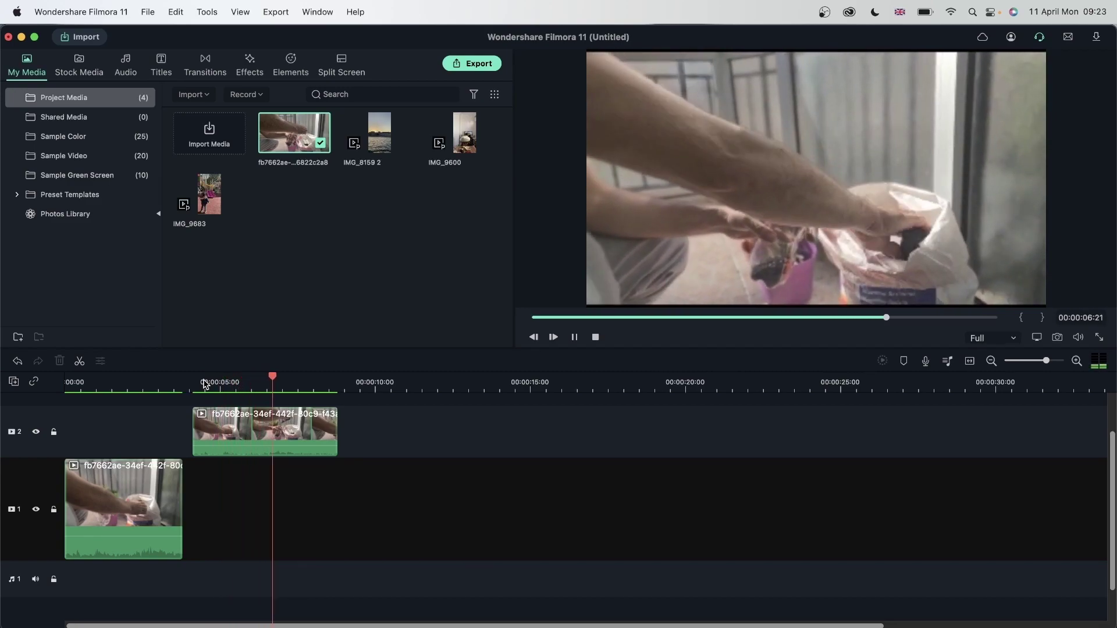
key("space")
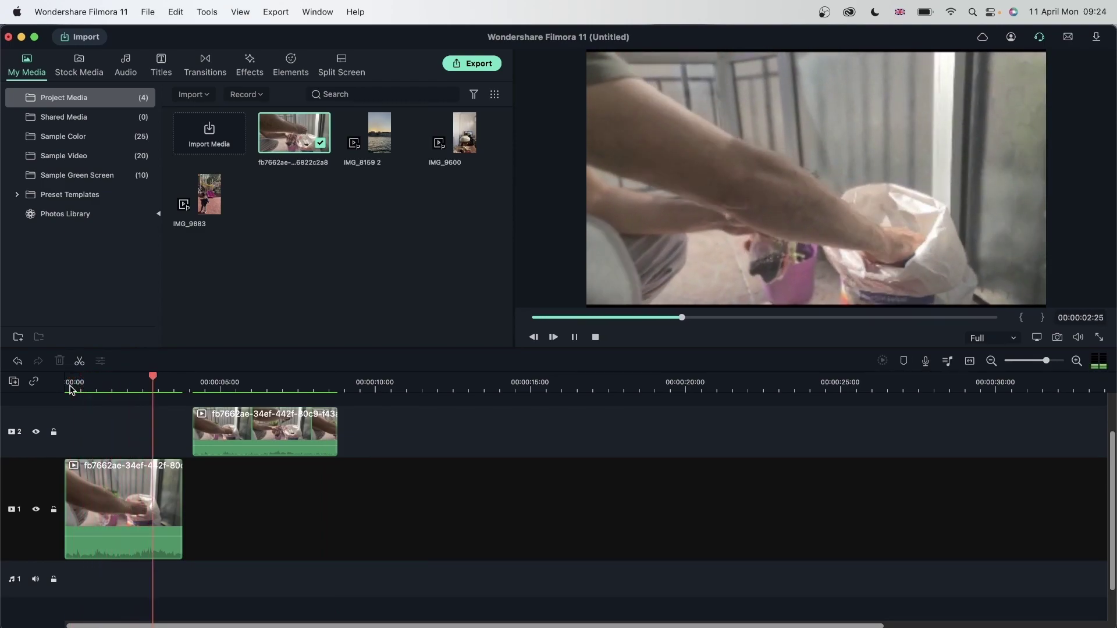
key("space")
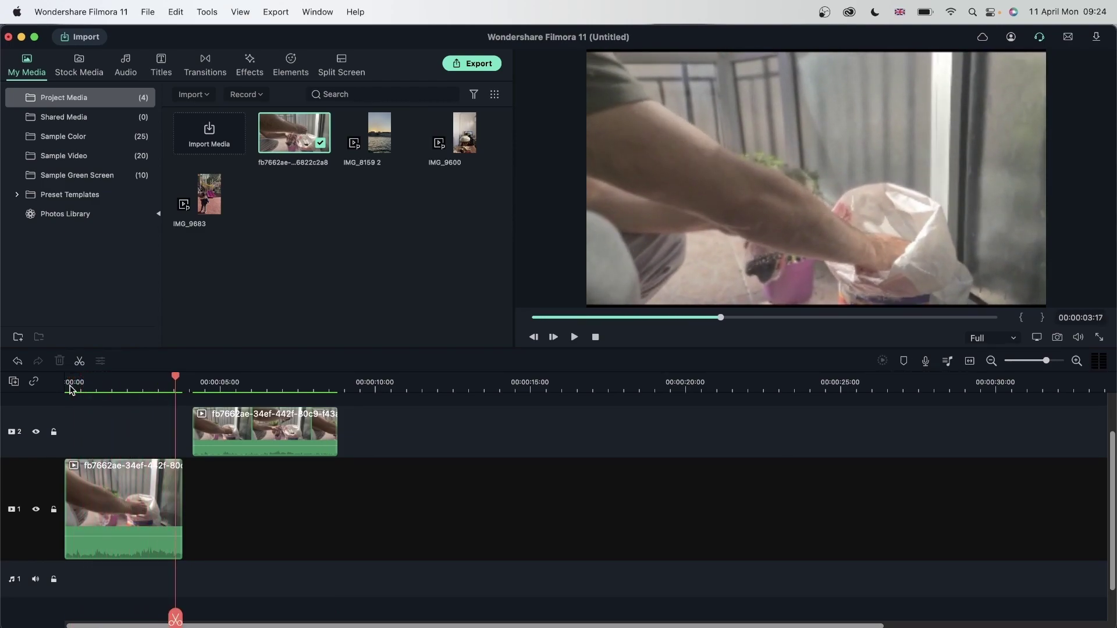
Deepen the first clip's custom EQ cuts (63 Hz -11.9, 250 Hz -7.5, 1K -4.7) and raise 8K slightly.
double_click(134, 514)
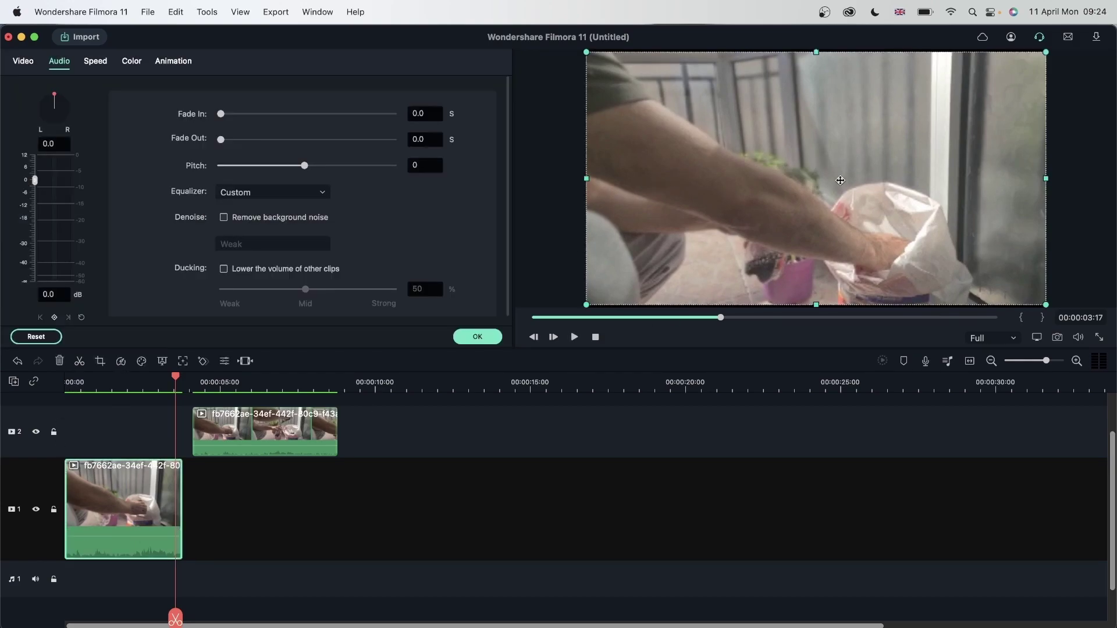
left_click(468, 192)
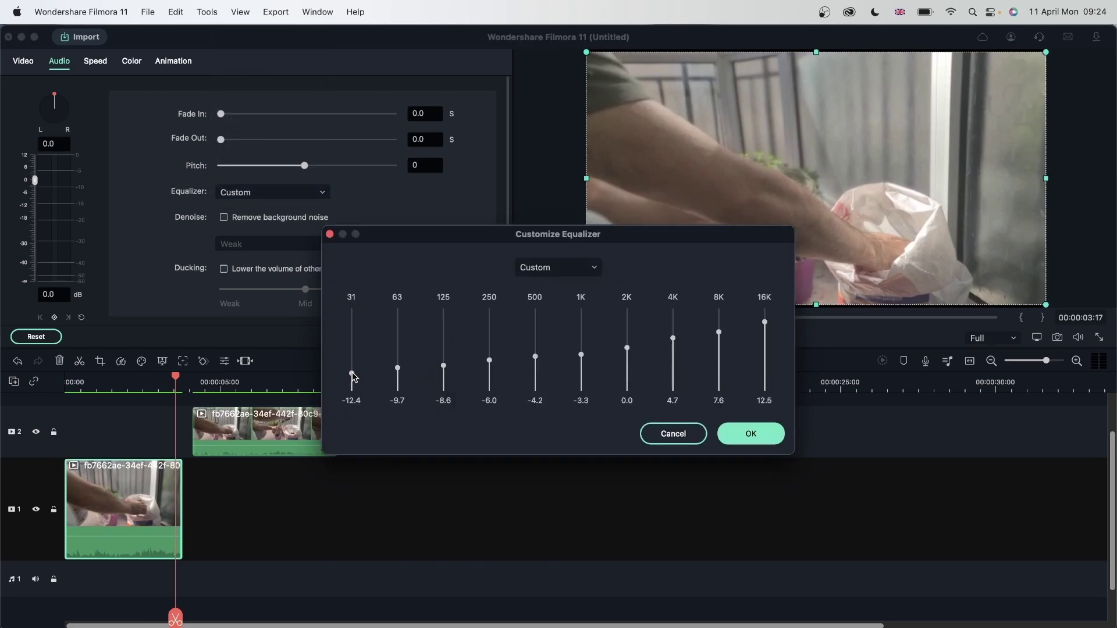
left_click_drag(402, 370, 351, 382)
left_click_drag(443, 366, 398, 376)
left_click_drag(489, 360, 489, 363)
left_click_drag(581, 355, 581, 358)
left_click_drag(719, 331, 719, 329)
left_click_drag(628, 351, 628, 354)
left_click(749, 434)
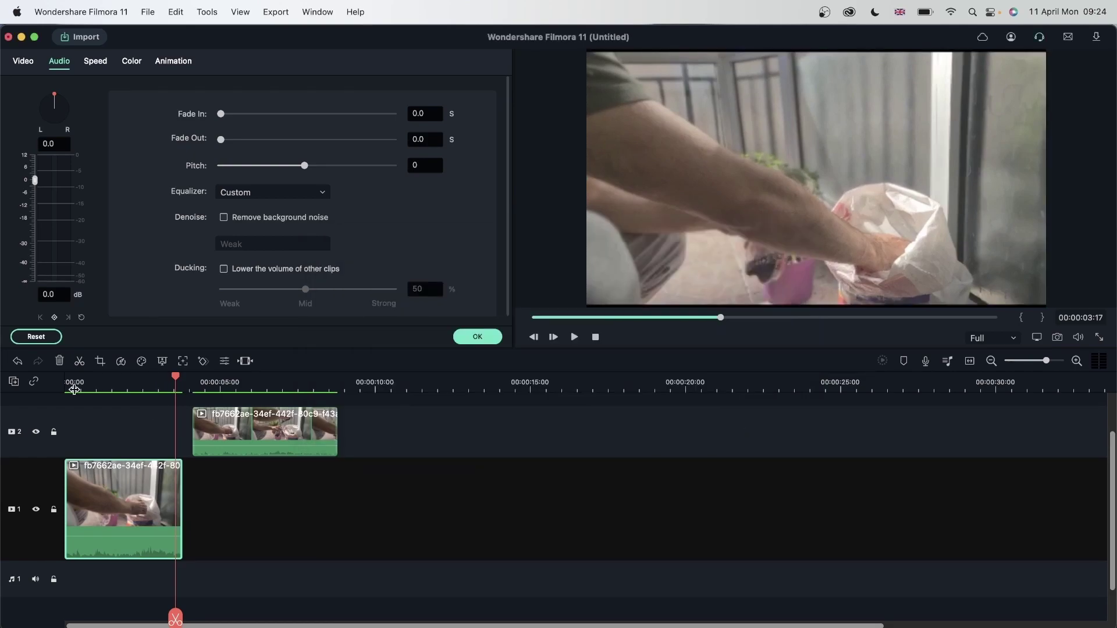
Close the audio settings and play the equalized first clip.
left_click(80, 385)
left_click(474, 338)
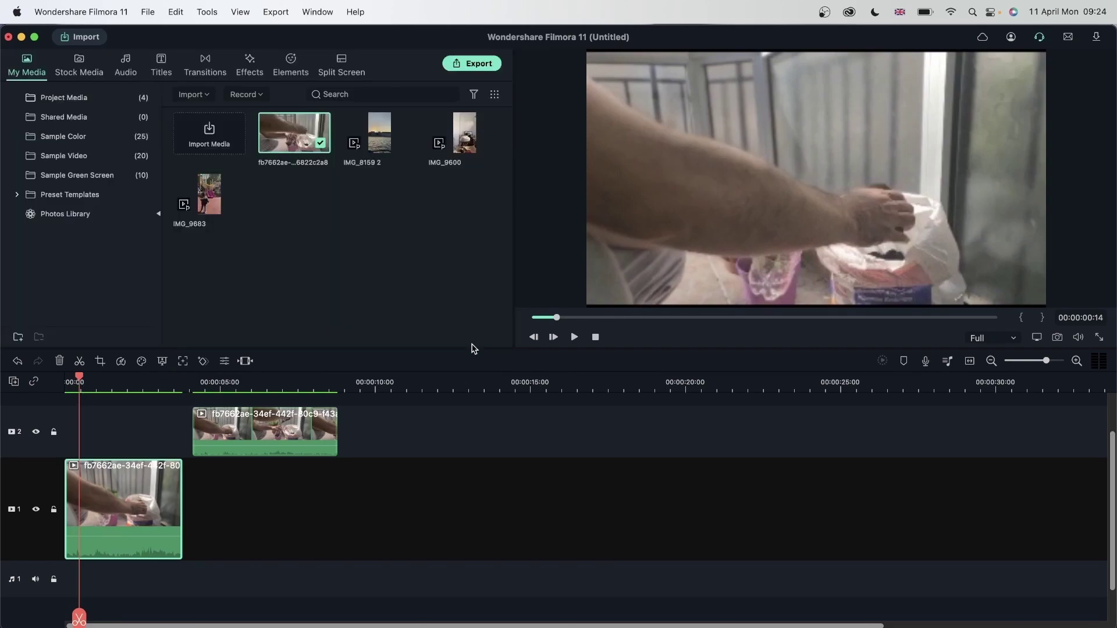
key("space")
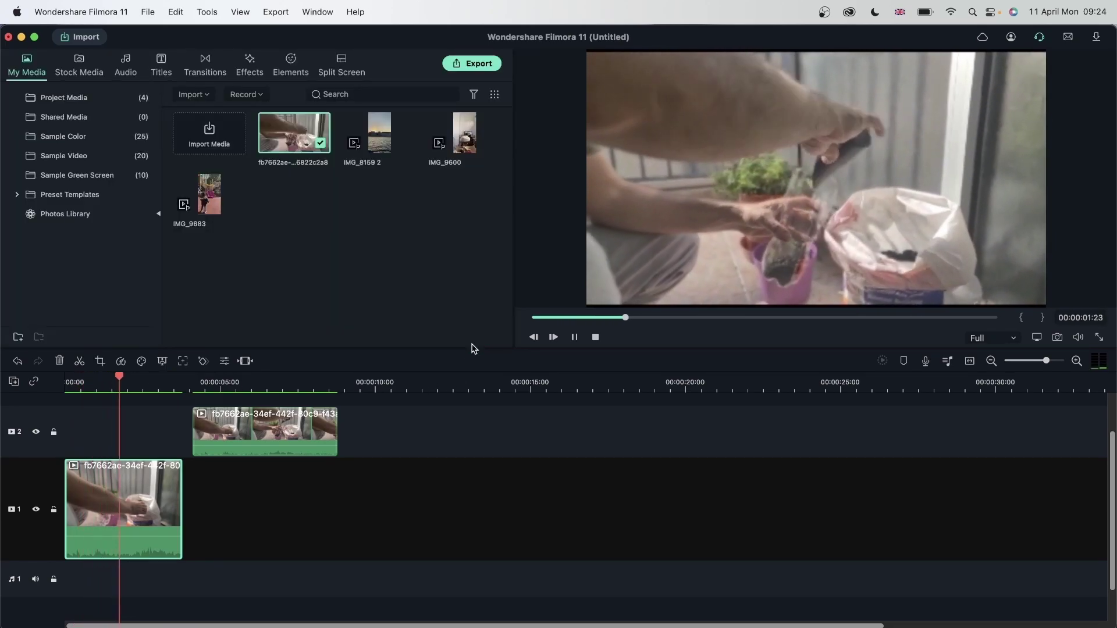
key("space")
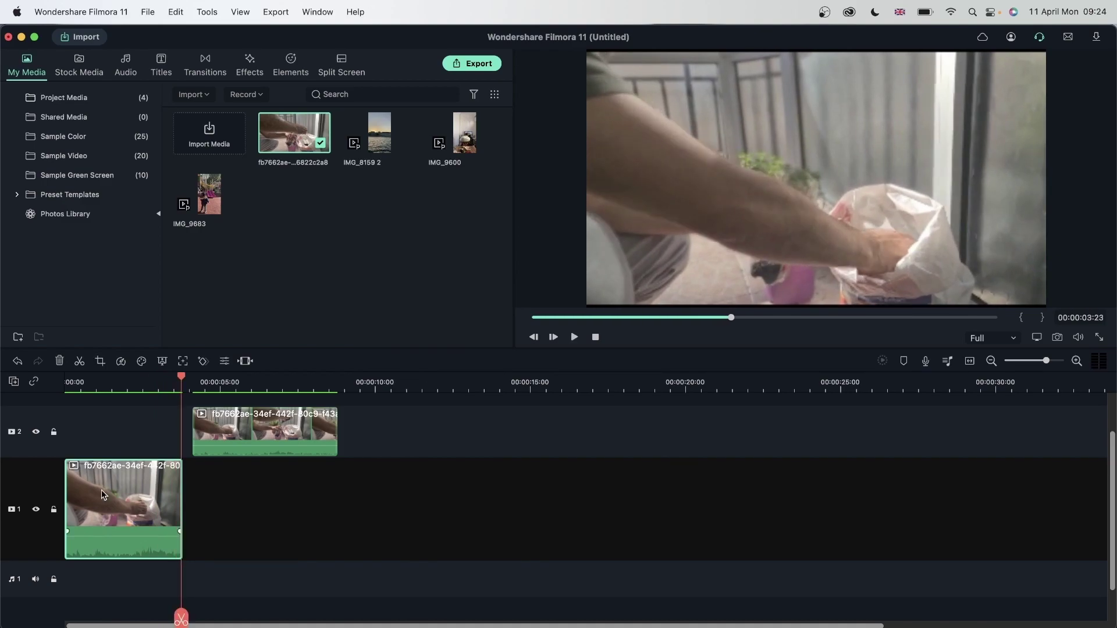
Play the second clip part from about 4 seconds.
left_click(207, 381)
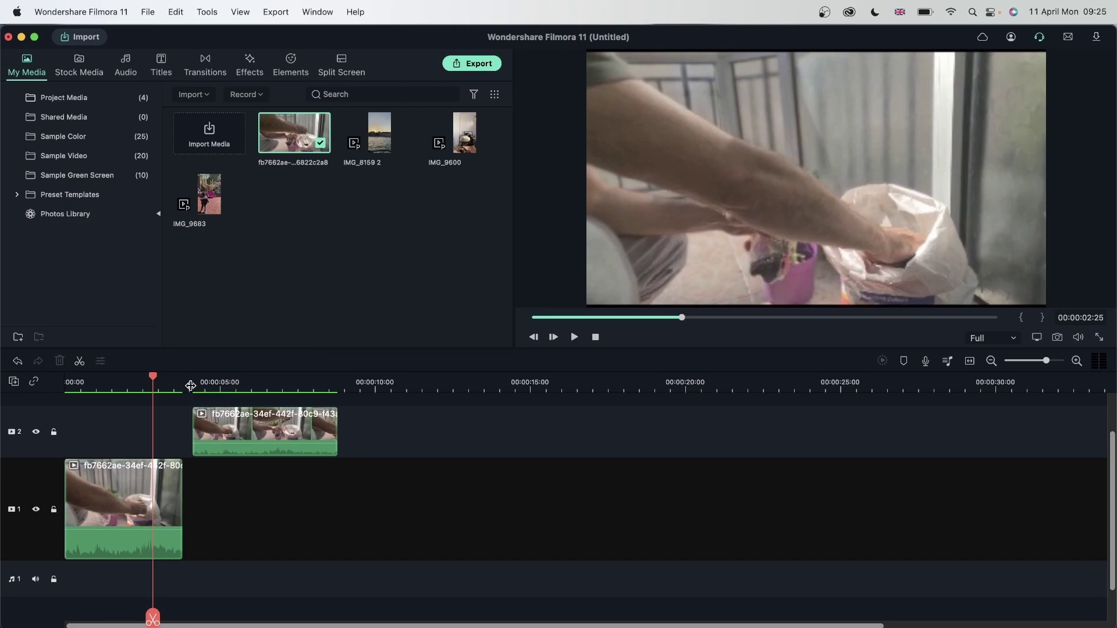
left_click(190, 385)
key("space")
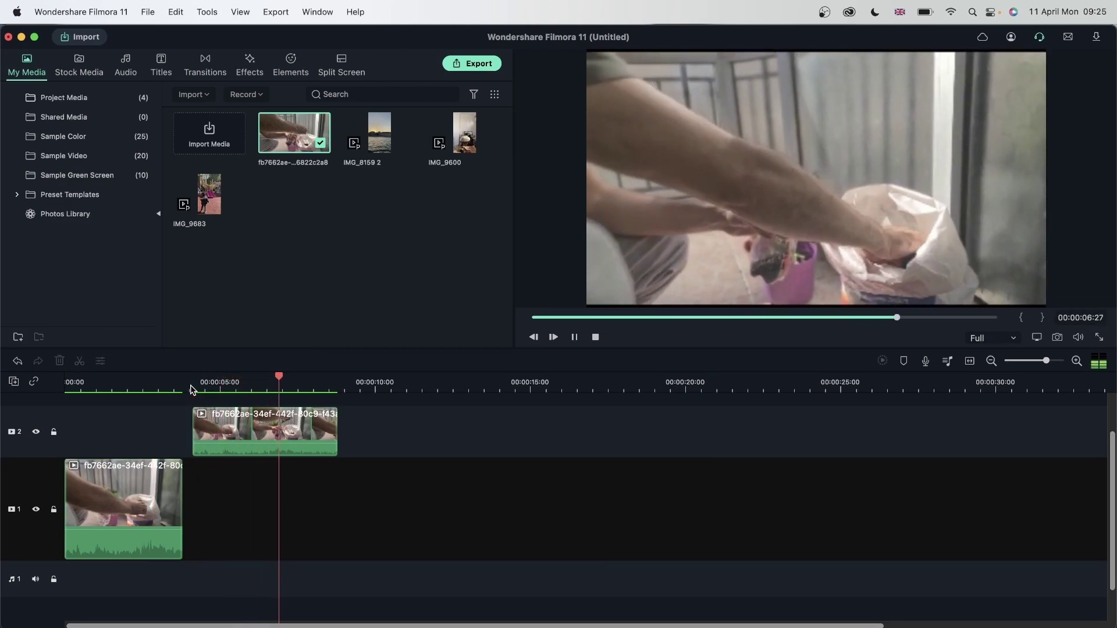
key("space")
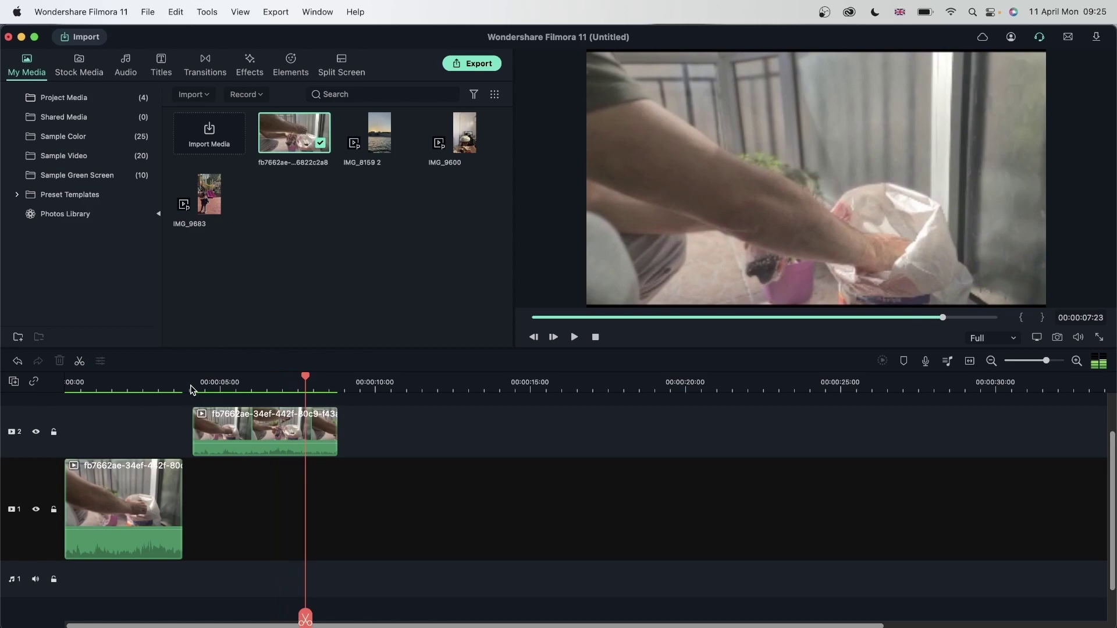
Play the sequence from the beginning, then select both clips.
left_click(67, 386)
key("space")
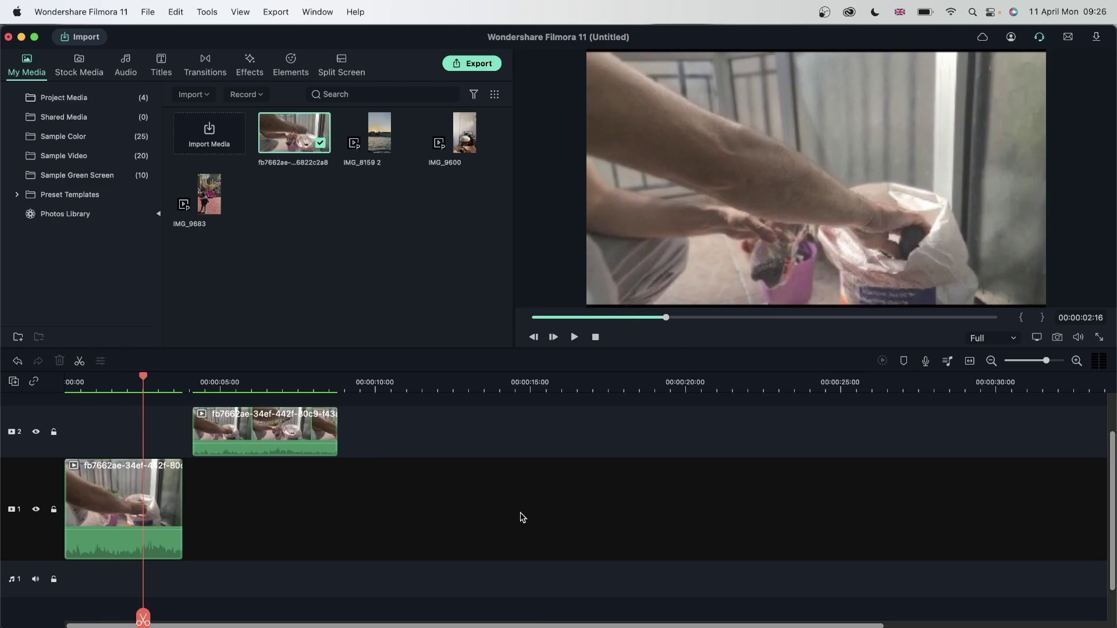
key("super+a")
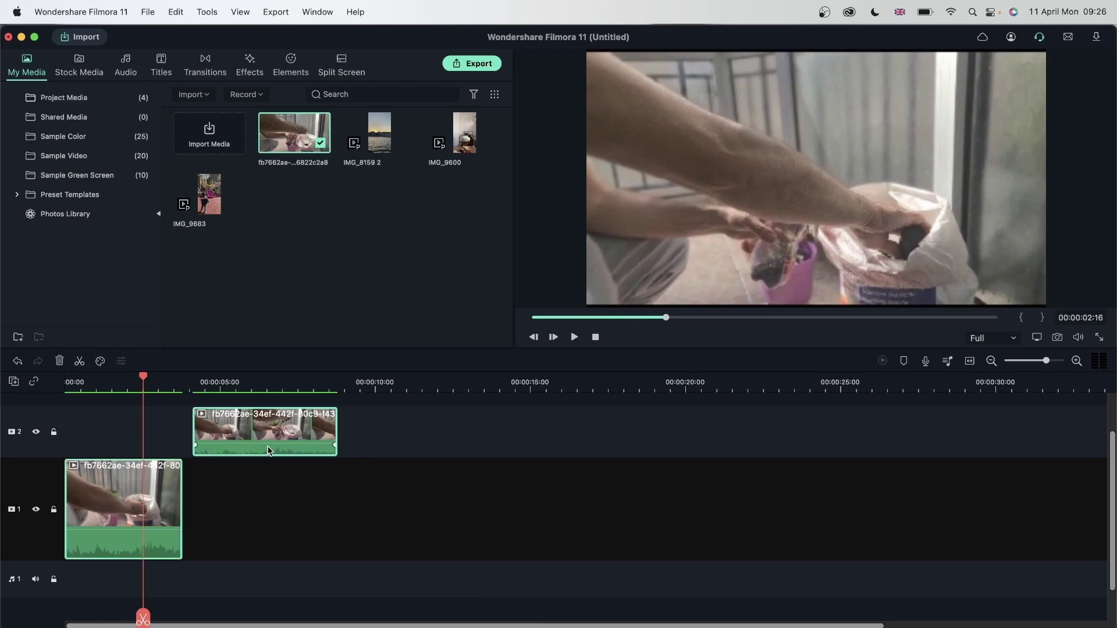
Delete the plant clips, split IMG_9683 at 00:00:07:35, and move the second piece to track 2.
left_click(59, 361)
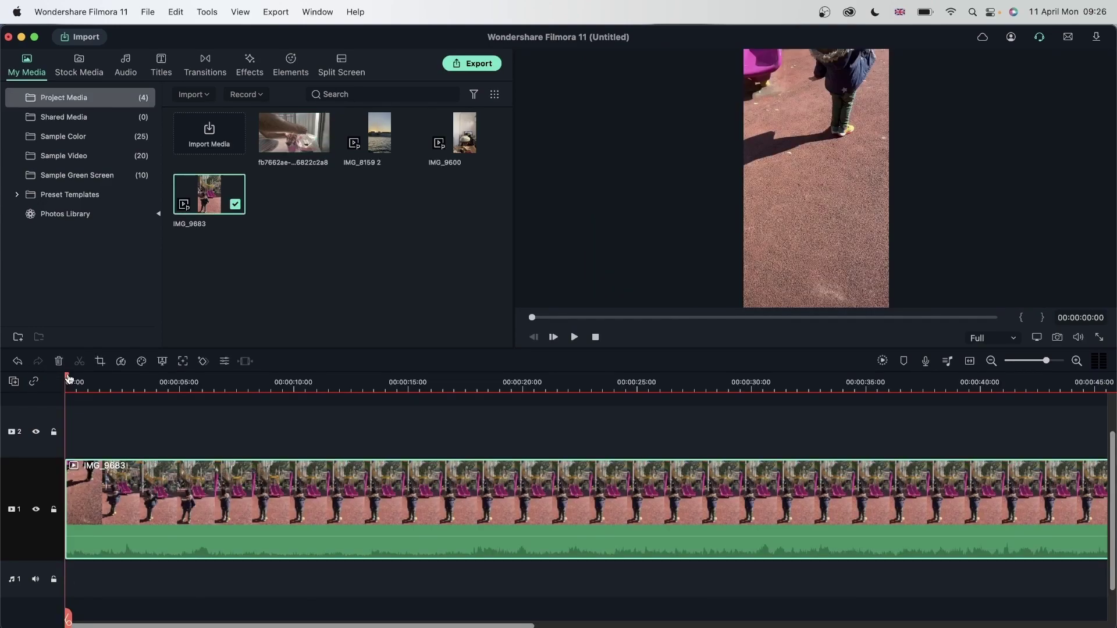
left_click_drag(68, 380, 238, 616)
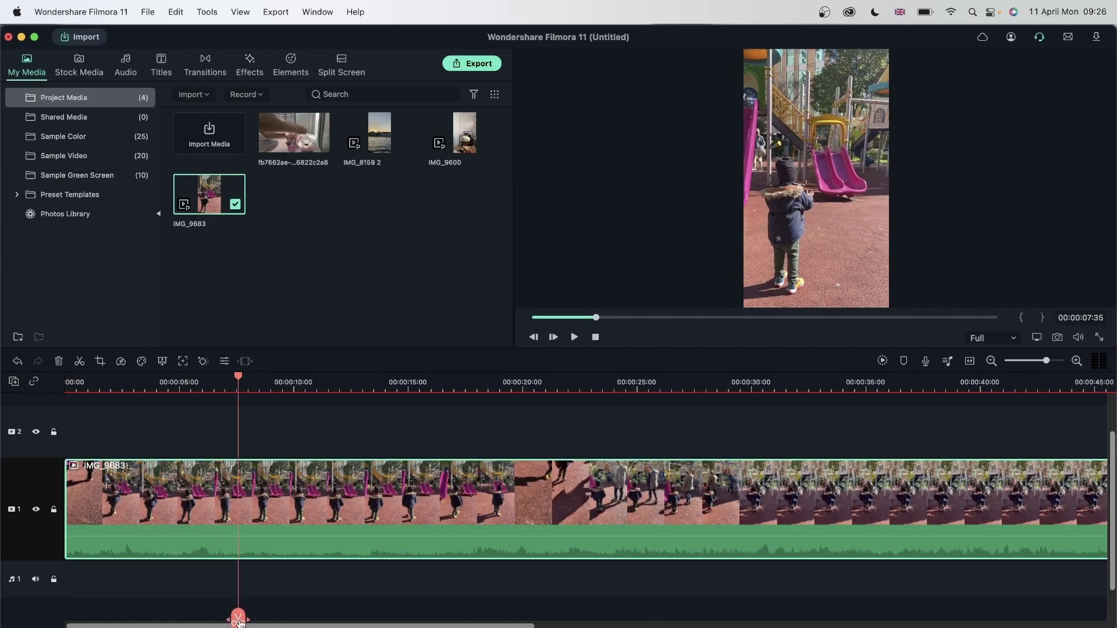
left_click(241, 616)
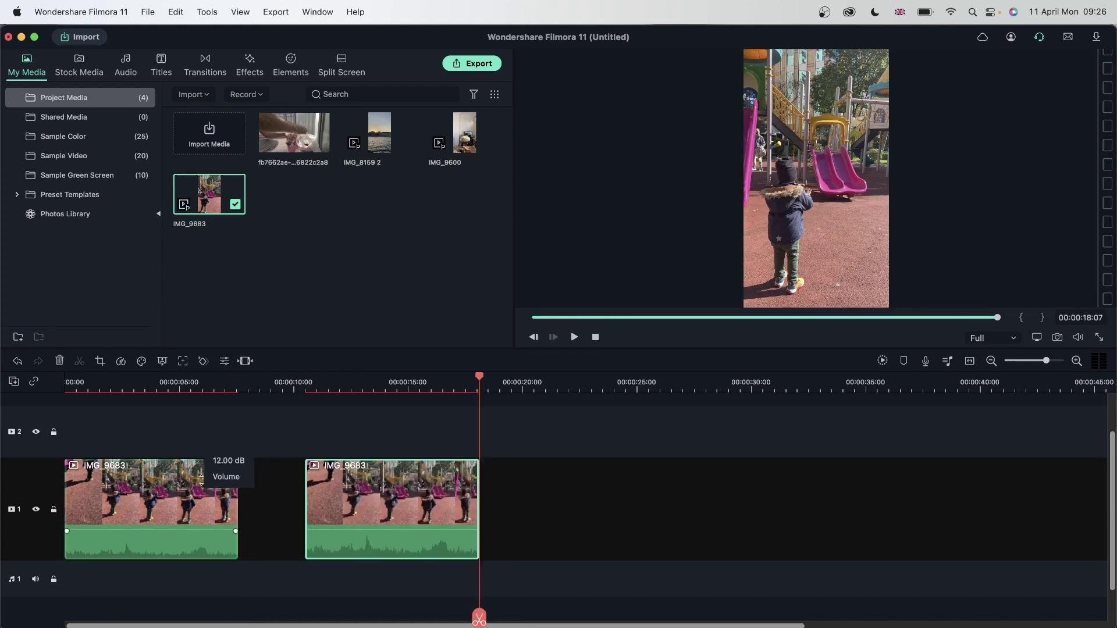
left_click_drag(327, 489, 294, 436)
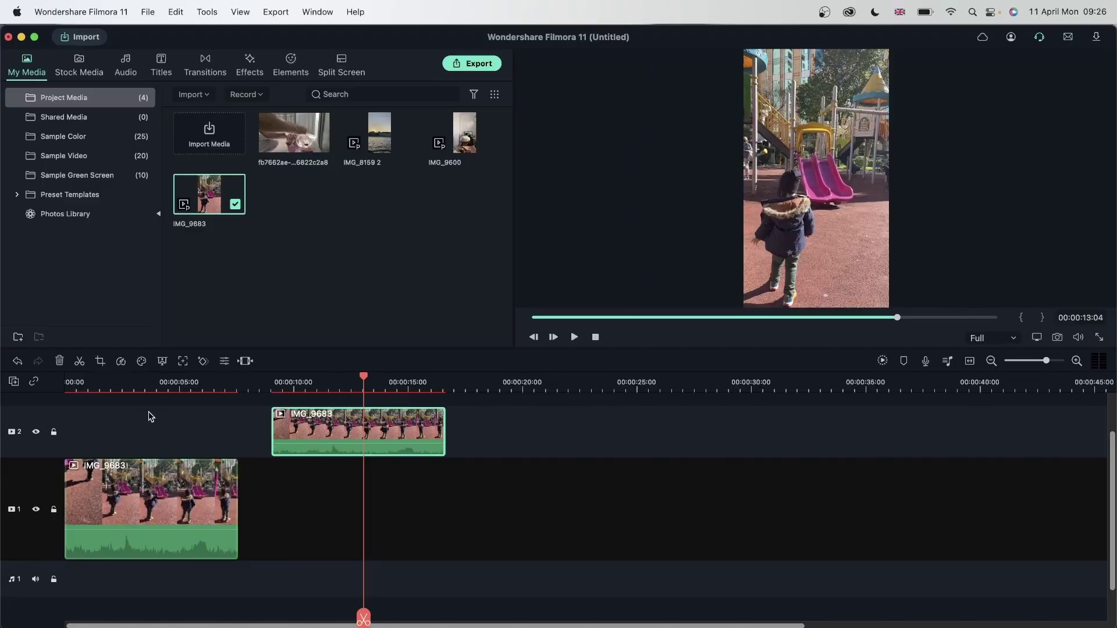
left_click(75, 384)
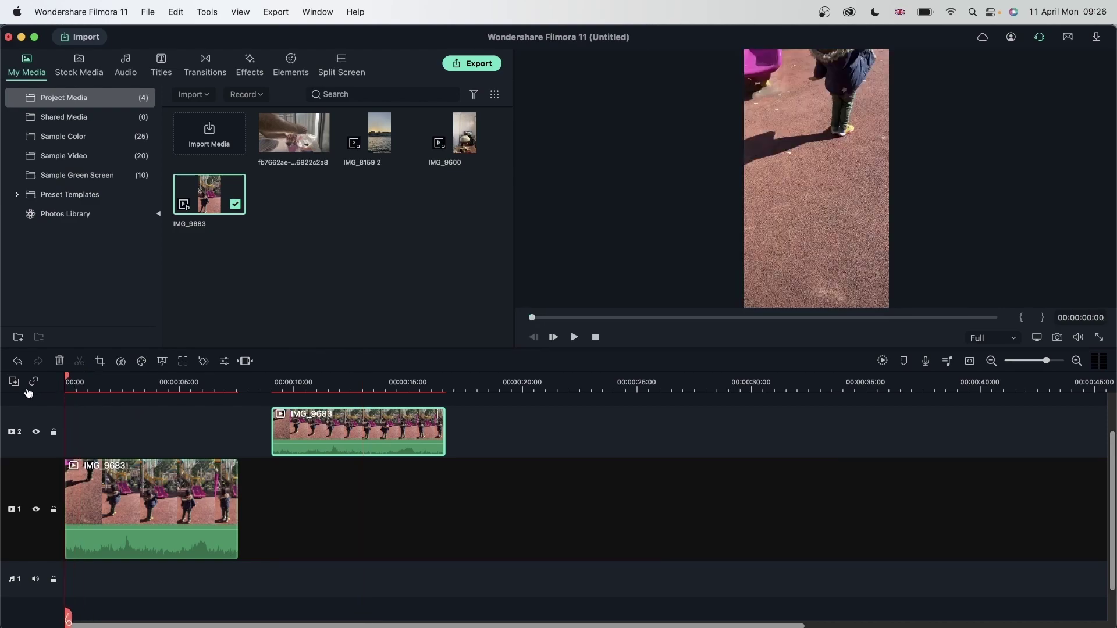
Enable Remove background noise at Mid strength on the track-1 IMG_9683 clip, then play it back.
double_click(149, 491)
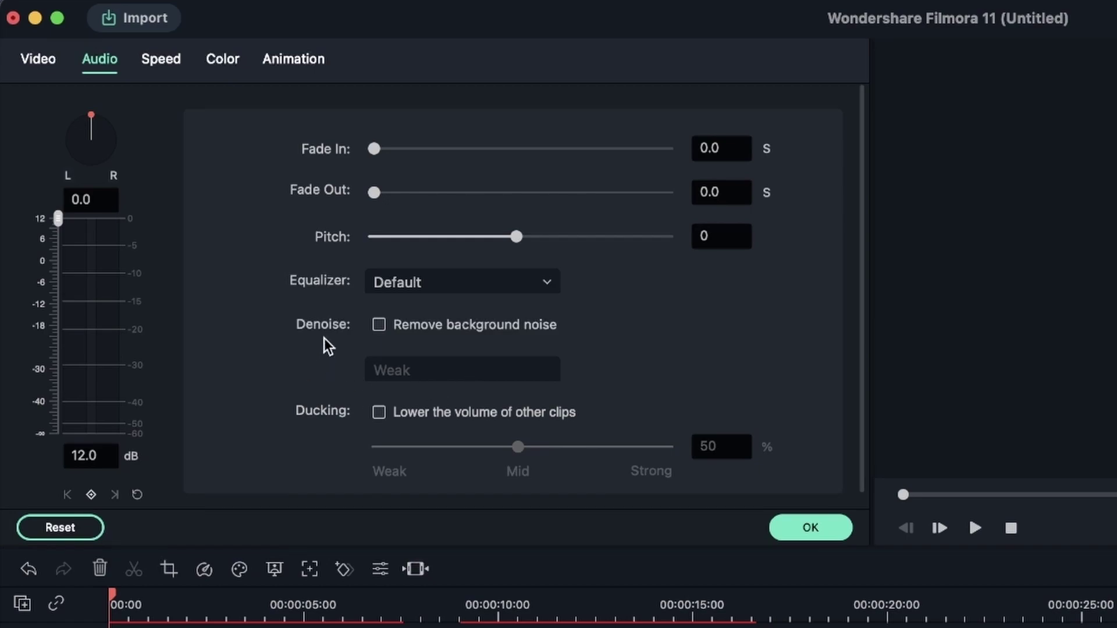
left_click(378, 325)
left_click(417, 372)
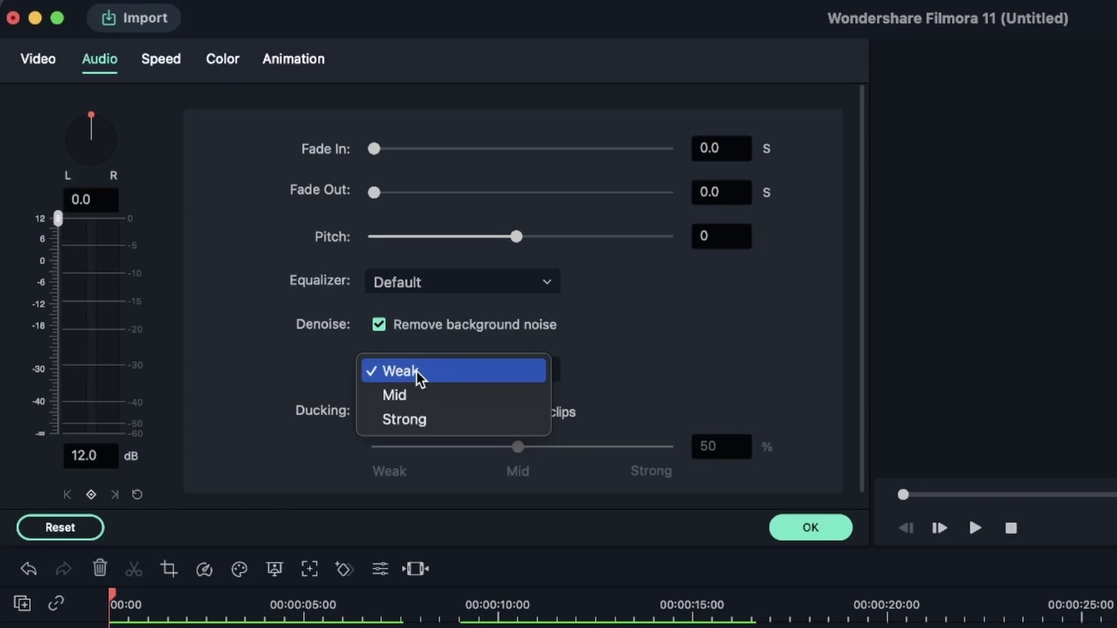
left_click(417, 372)
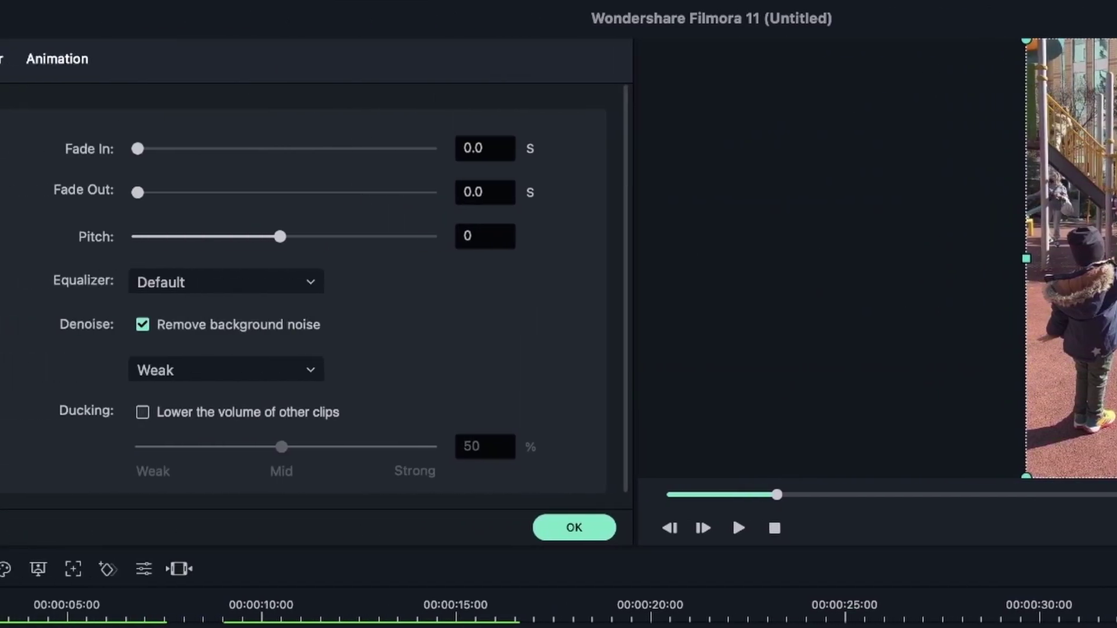
left_click(256, 370)
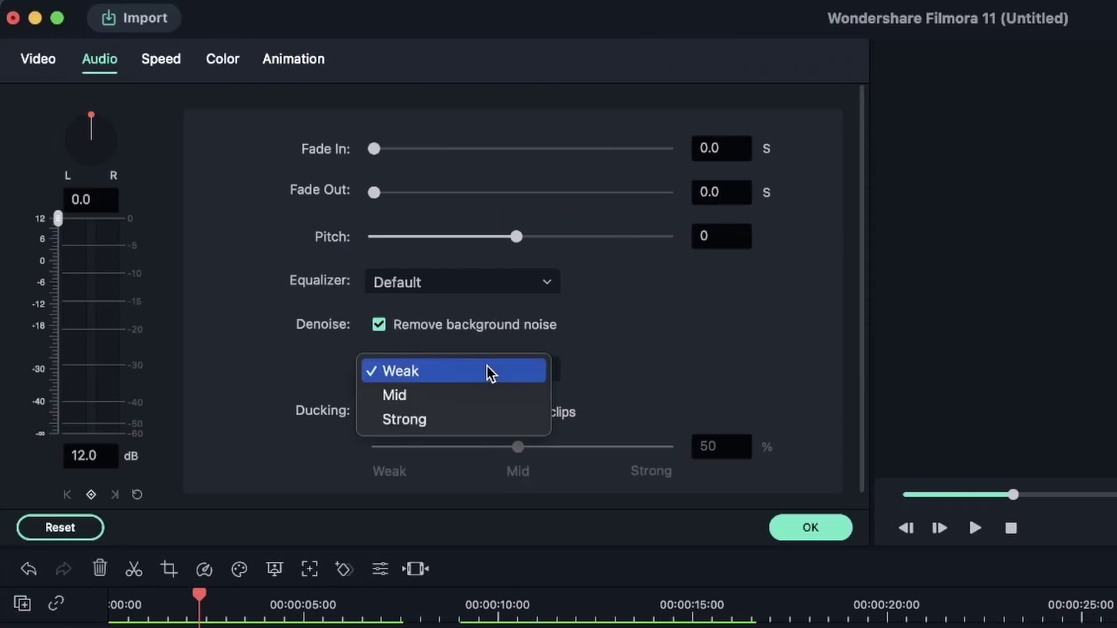
left_click(487, 395)
left_click(844, 535)
key("space")
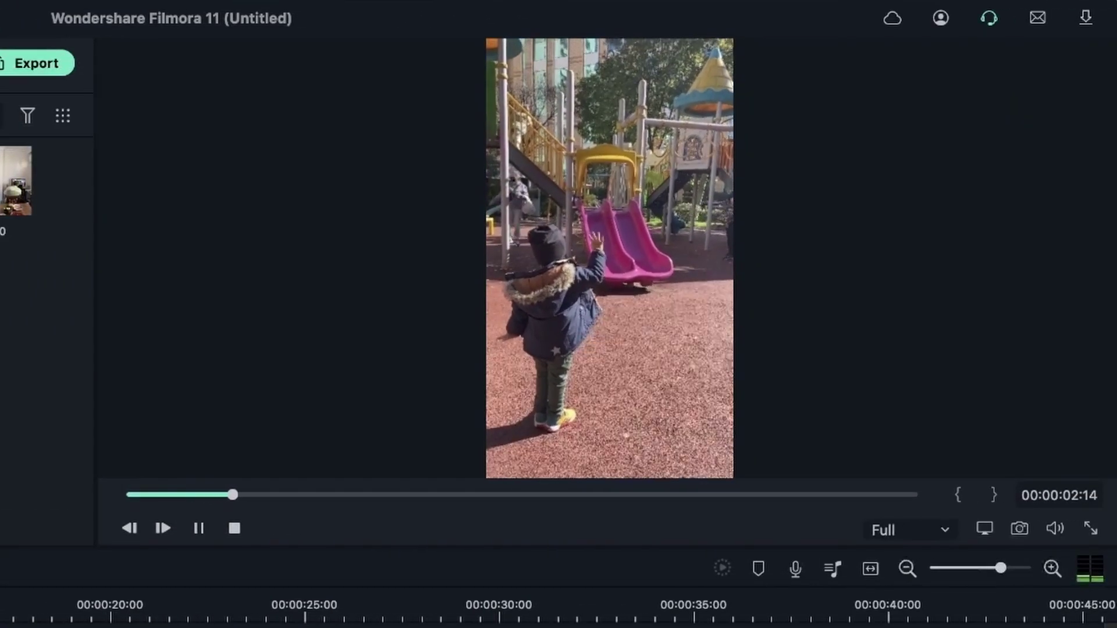
key("space")
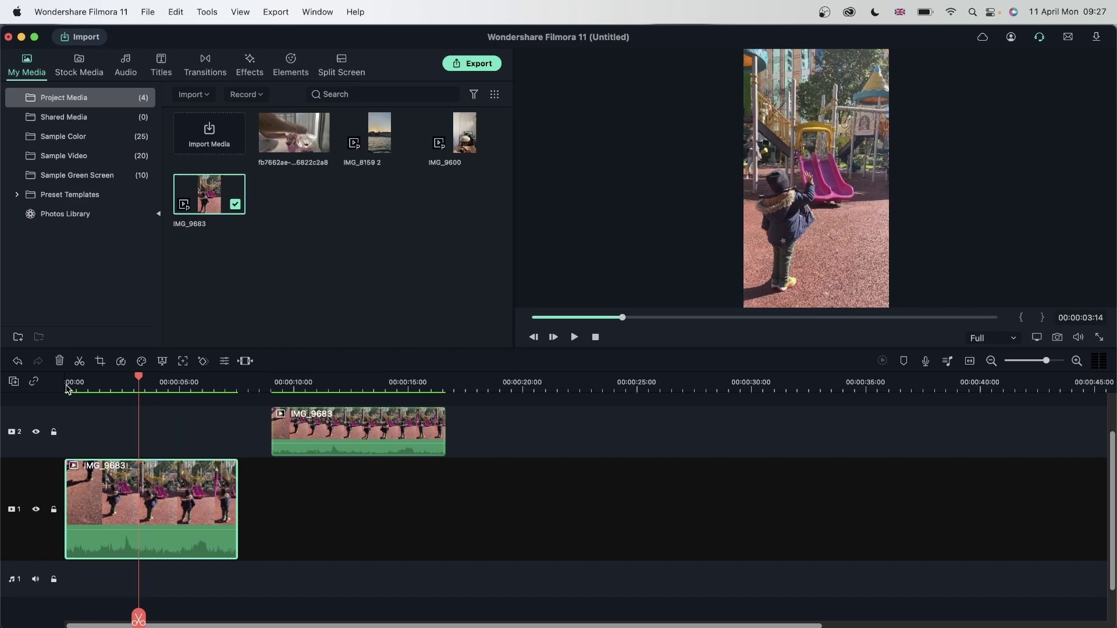
left_click(270, 380)
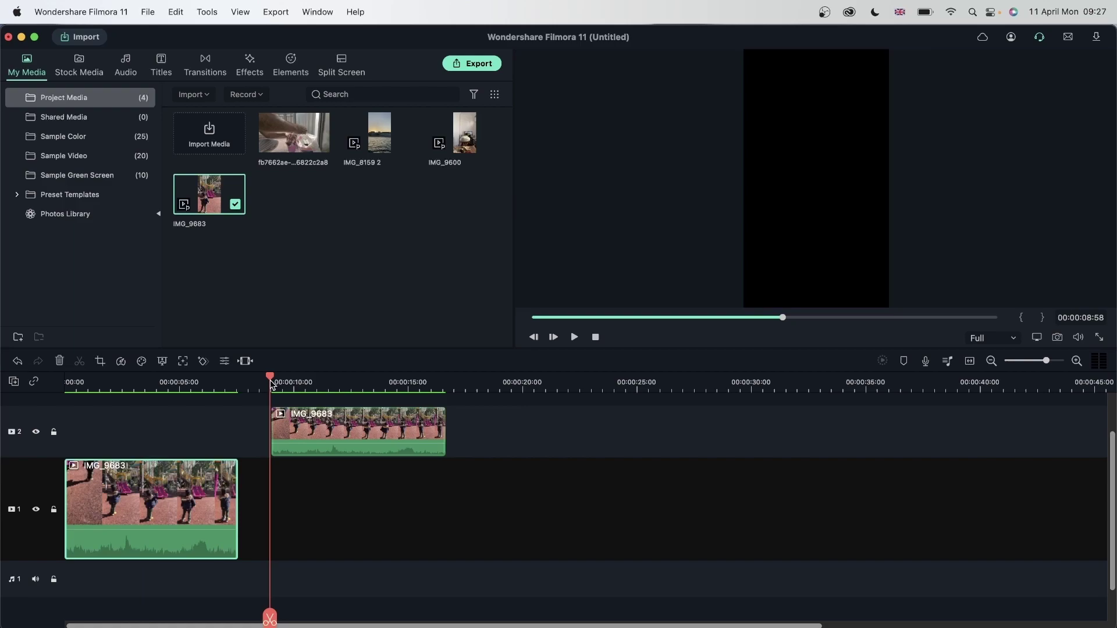
key("space")
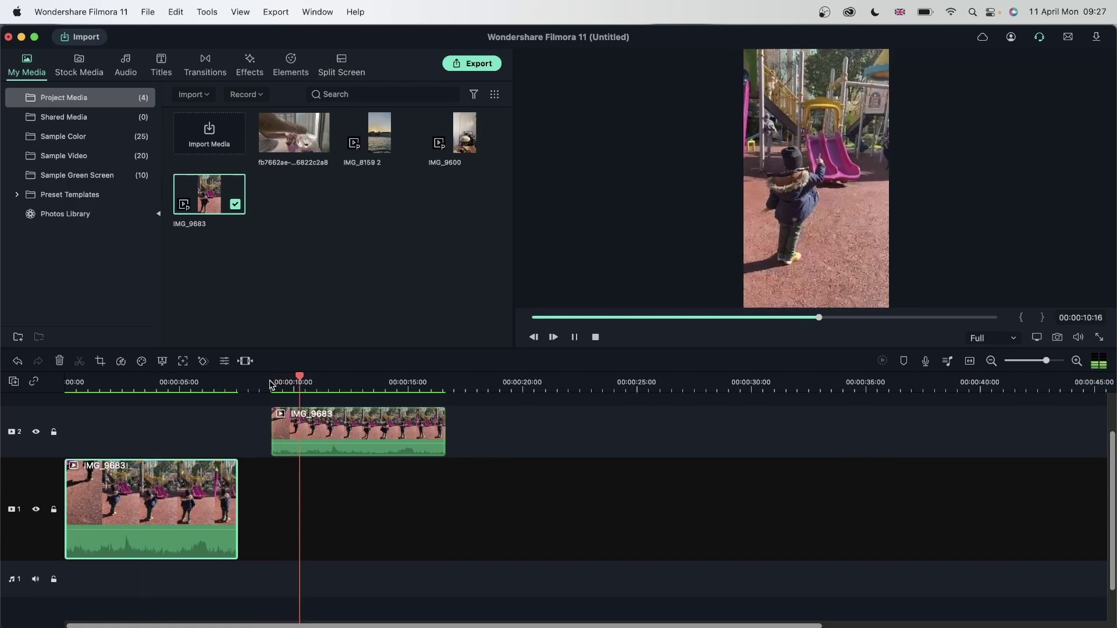
key("space")
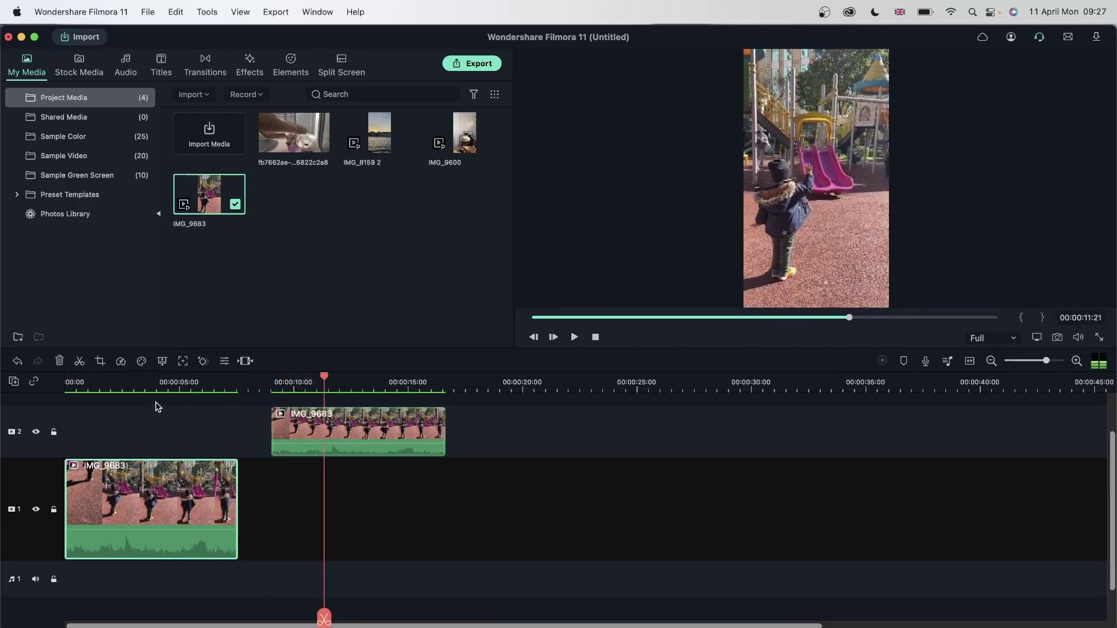
left_click(66, 381)
key("space")
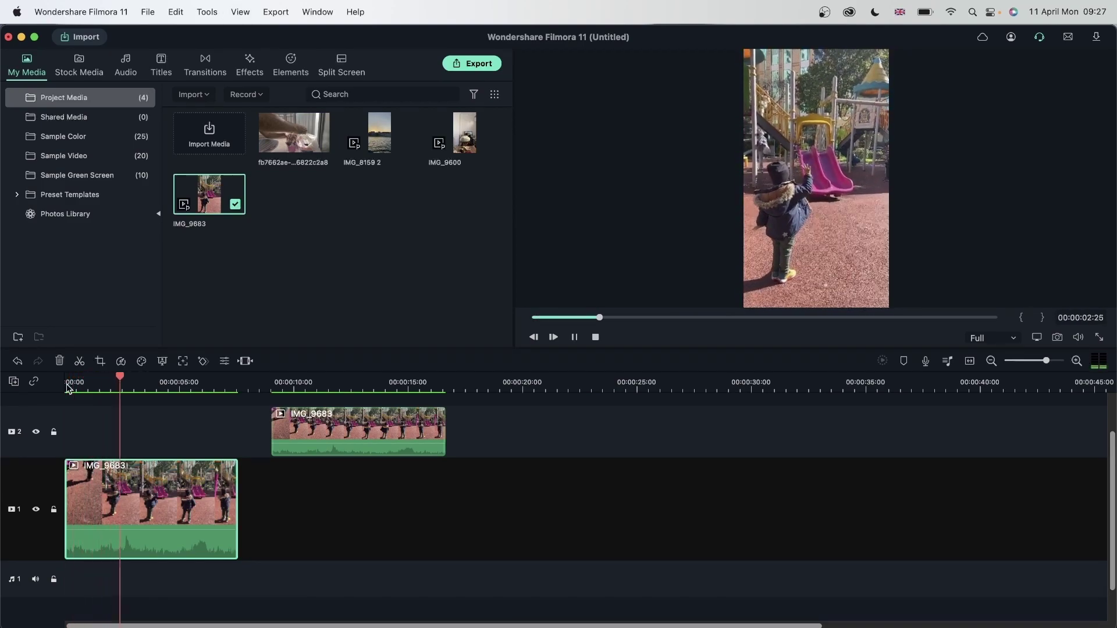
key("space")
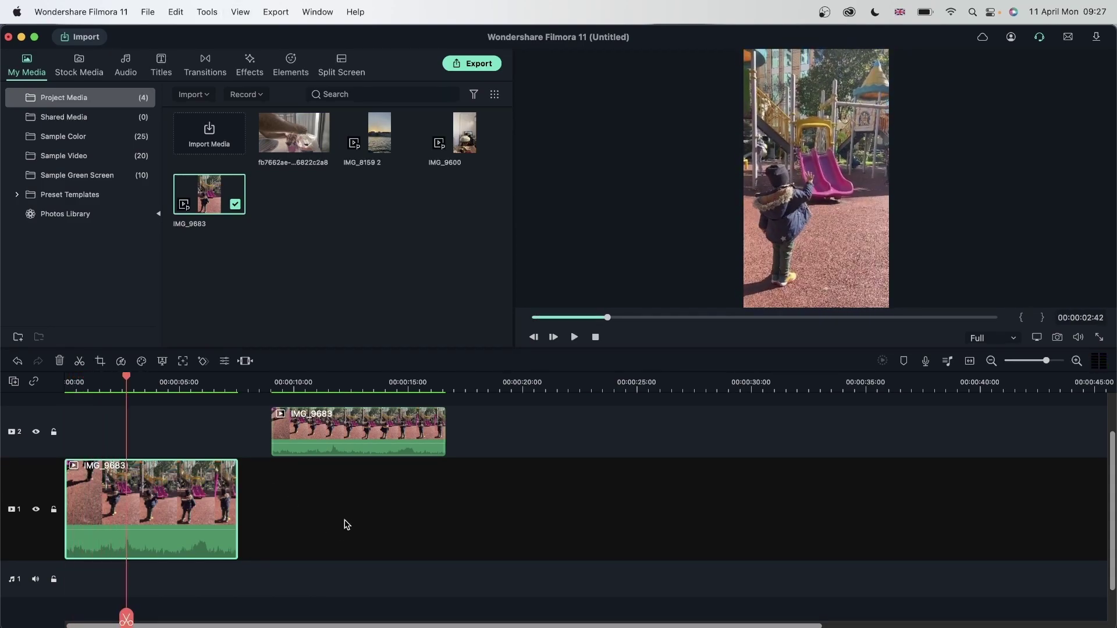
Give the track-1 IMG_9683 clip a Custom equalizer: 31 Hz -7.1, 125 Hz -2.7, 16K 11.8.
double_click(170, 517)
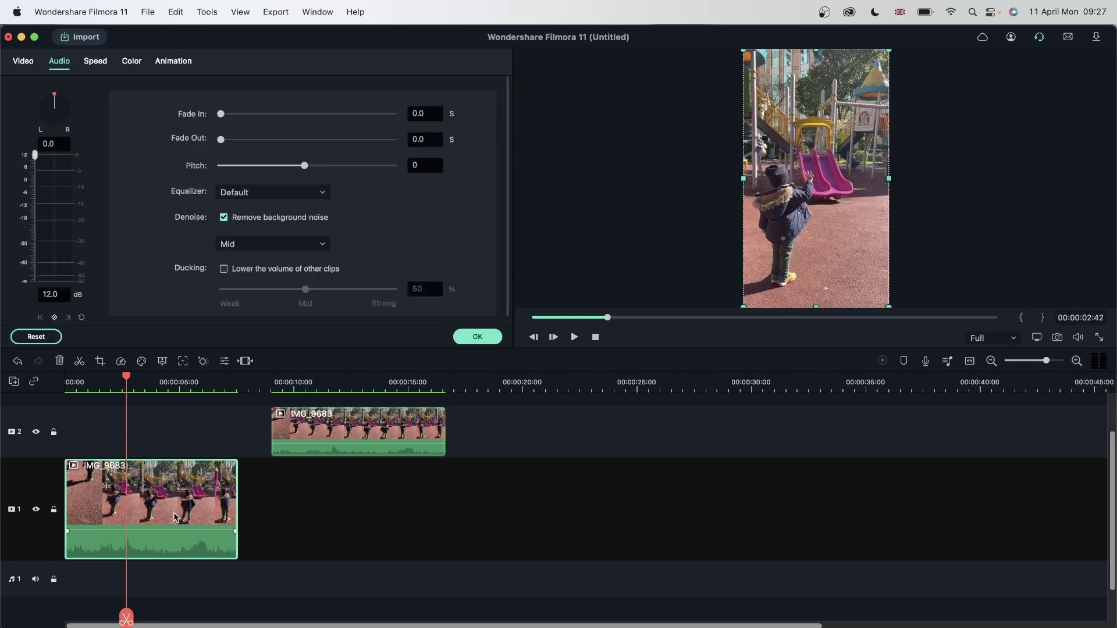
left_click(303, 194)
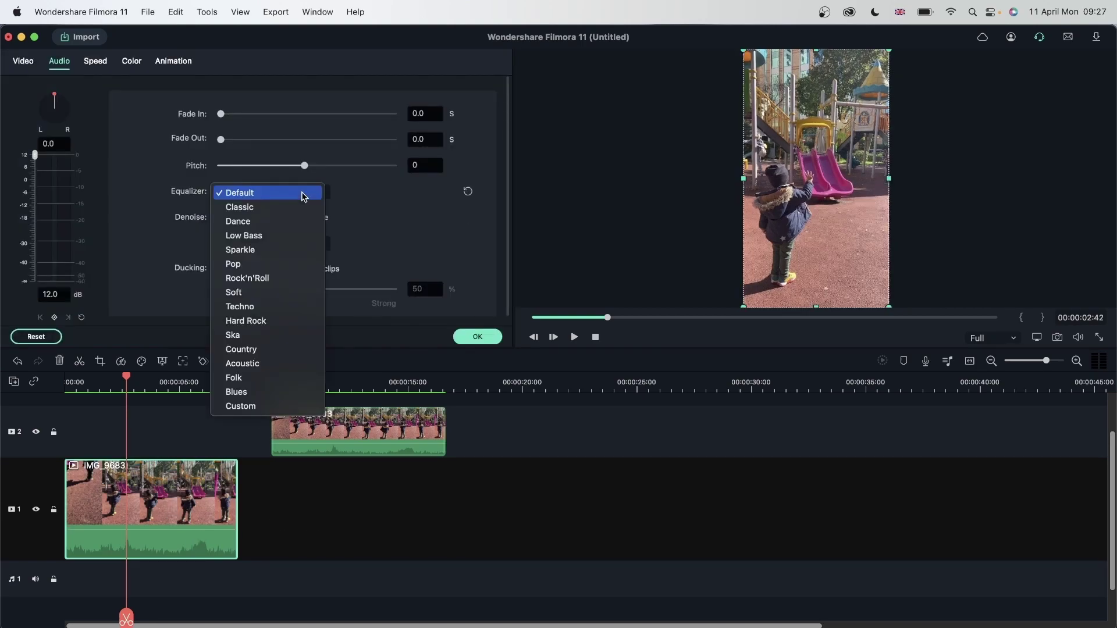
left_click(267, 407)
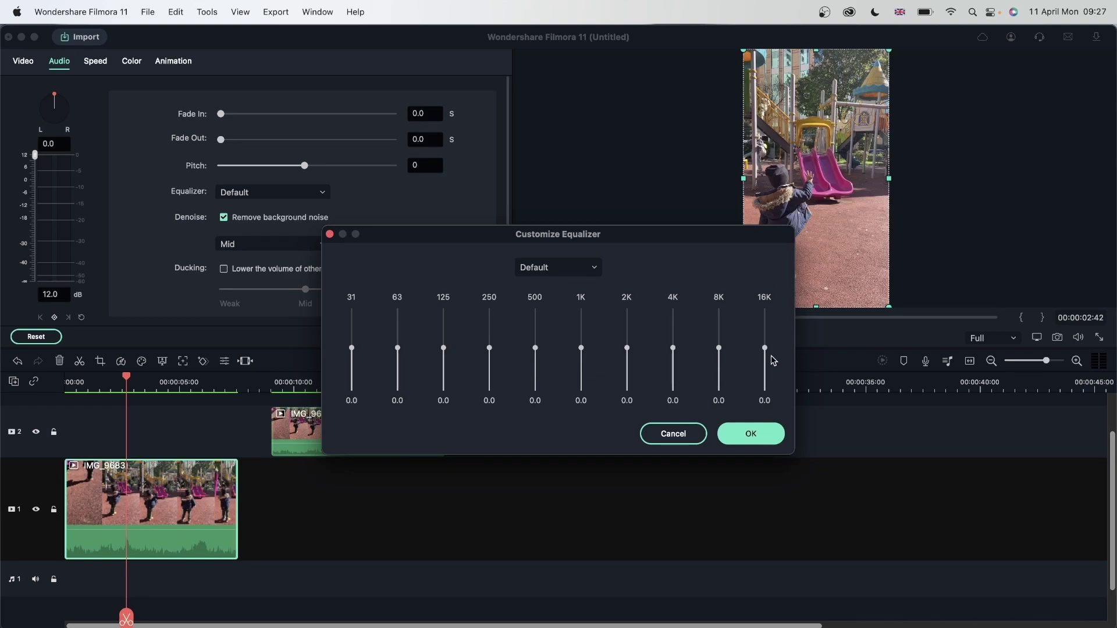
left_click_drag(764, 348, 673, 345)
left_click_drag(444, 349, 354, 366)
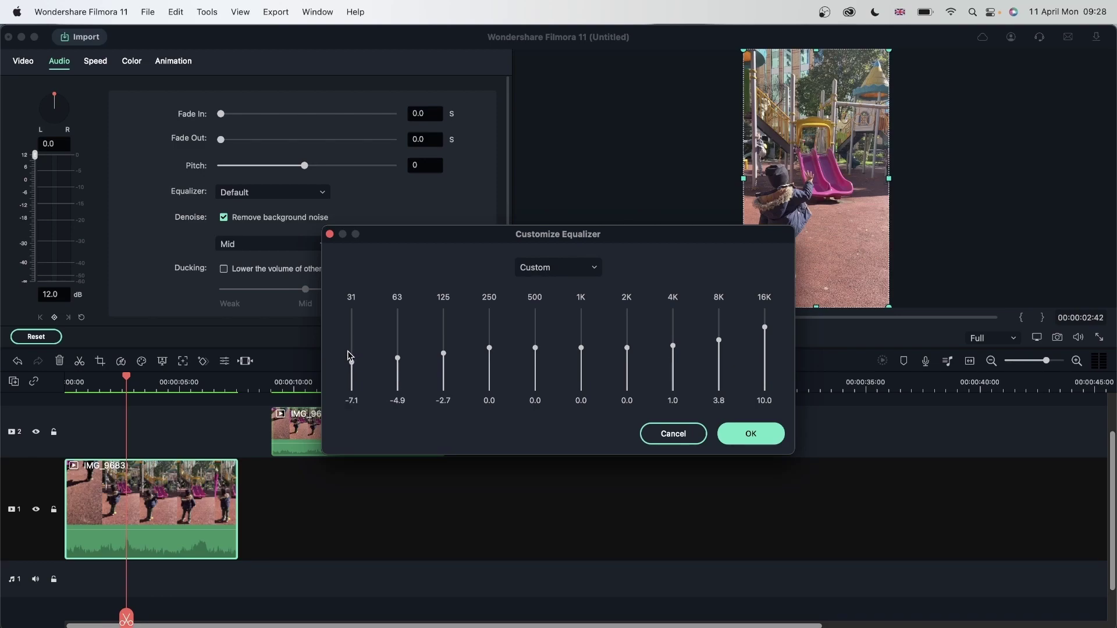
left_click_drag(767, 329, 765, 324)
left_click(742, 433)
left_click(476, 340)
Play the timeline from the start to hear the equalized audio.
left_click(69, 383)
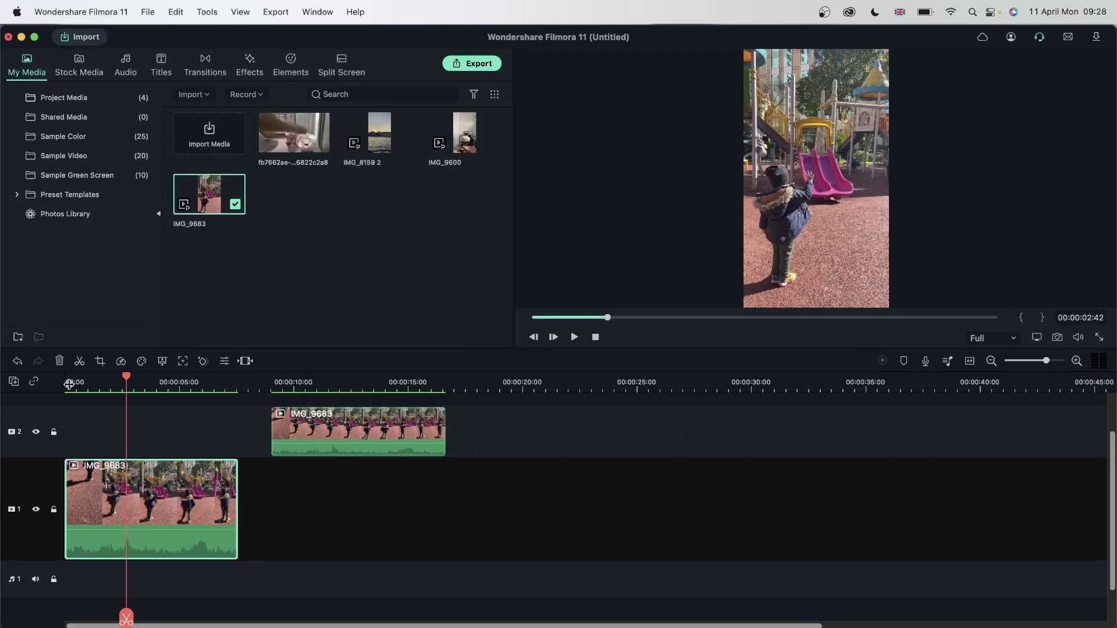
key("space")
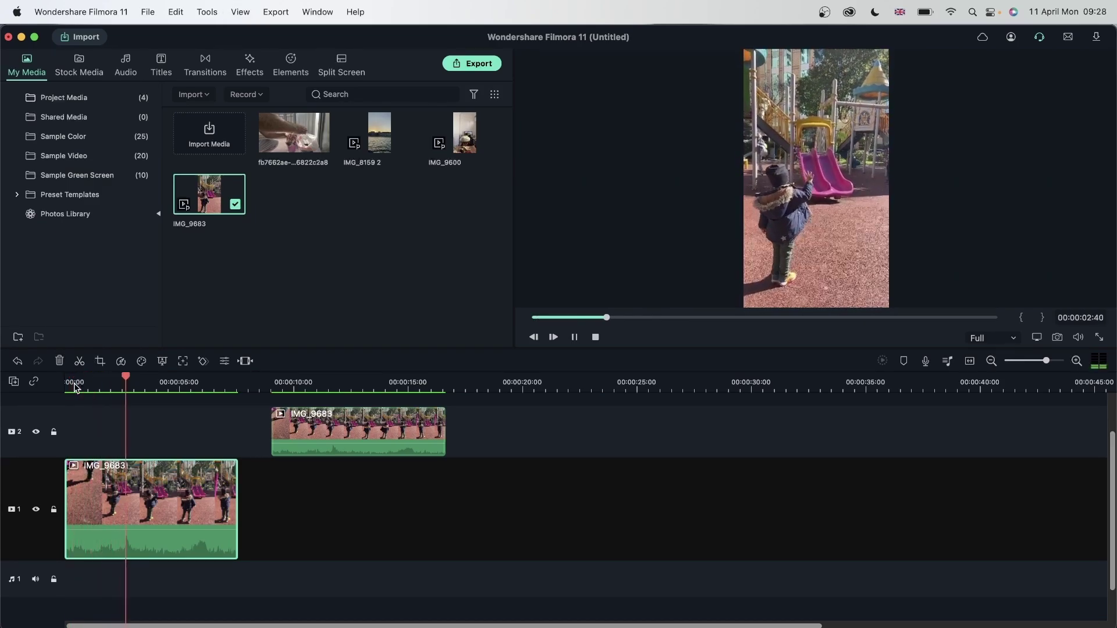
key("space")
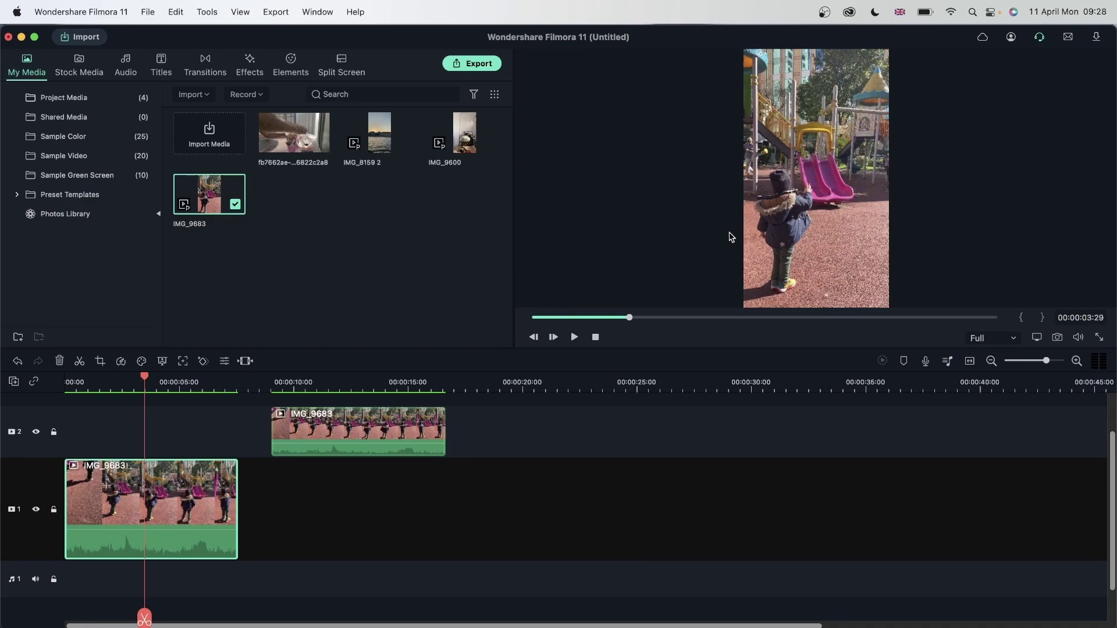
Move the playhead to about 9 seconds on the timeline.
left_click(270, 386)
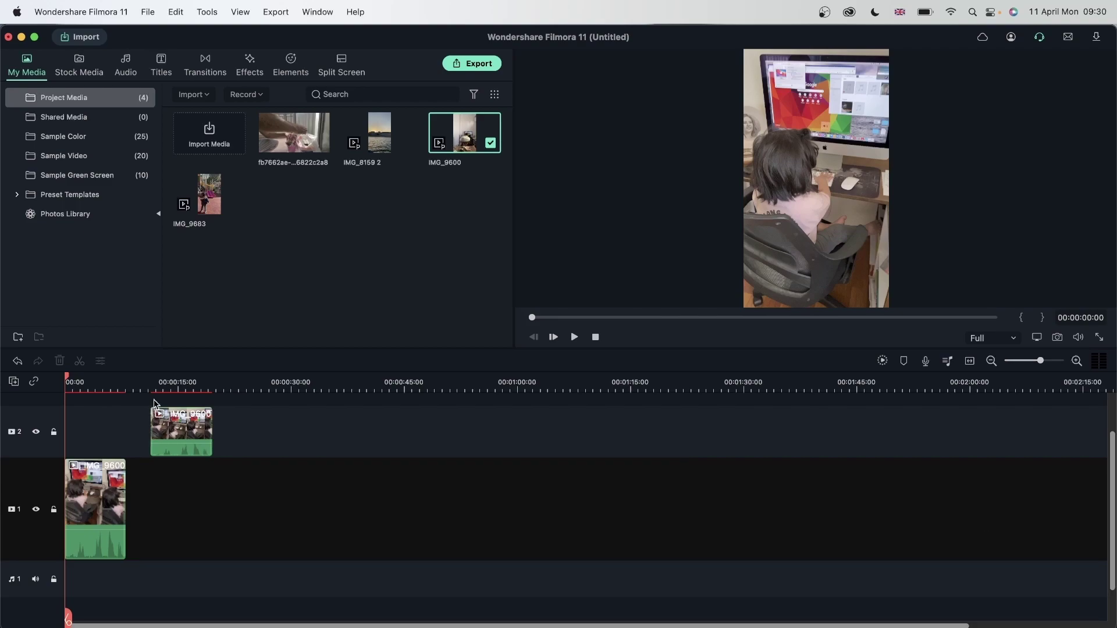
key("space")
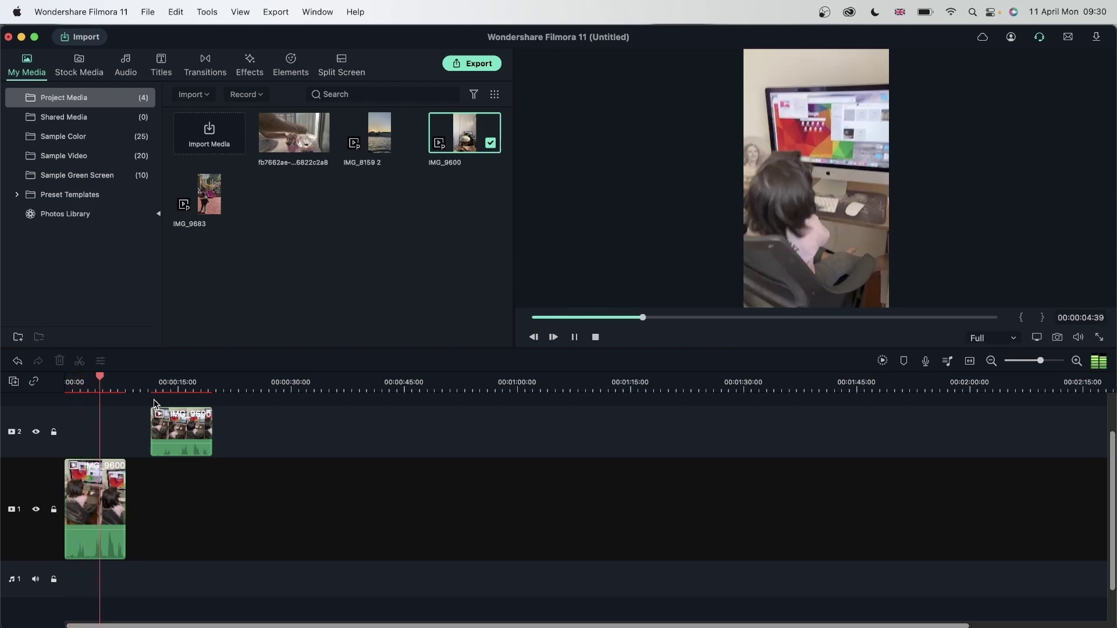
key("space")
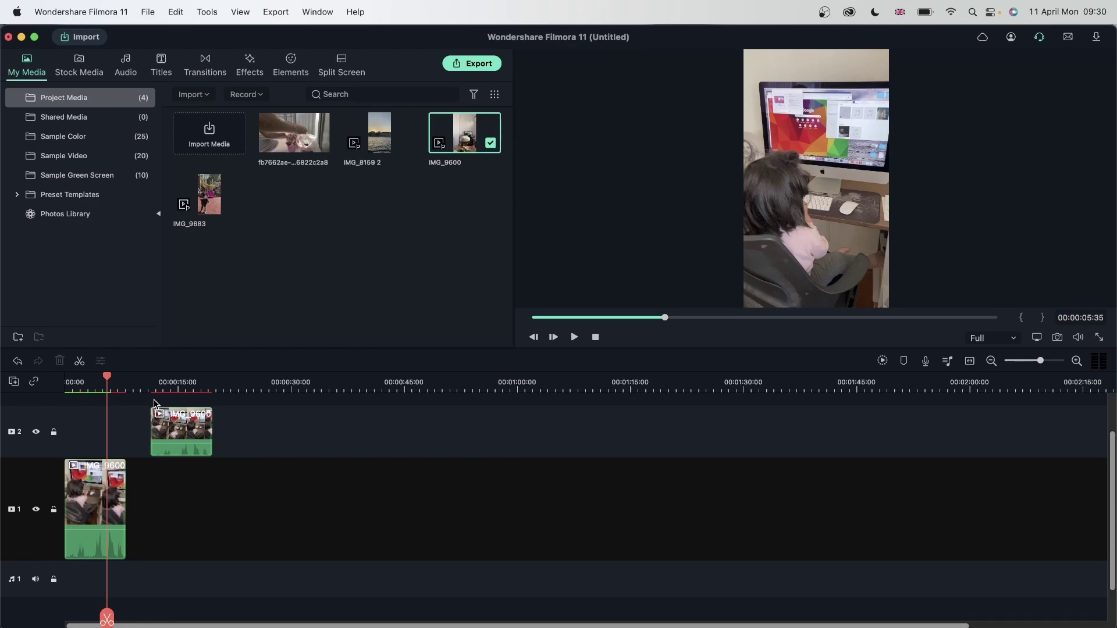
Open a Custom equalizer for the track-1 IMG_9600 clip and boost 16K to 11.4.
double_click(85, 503)
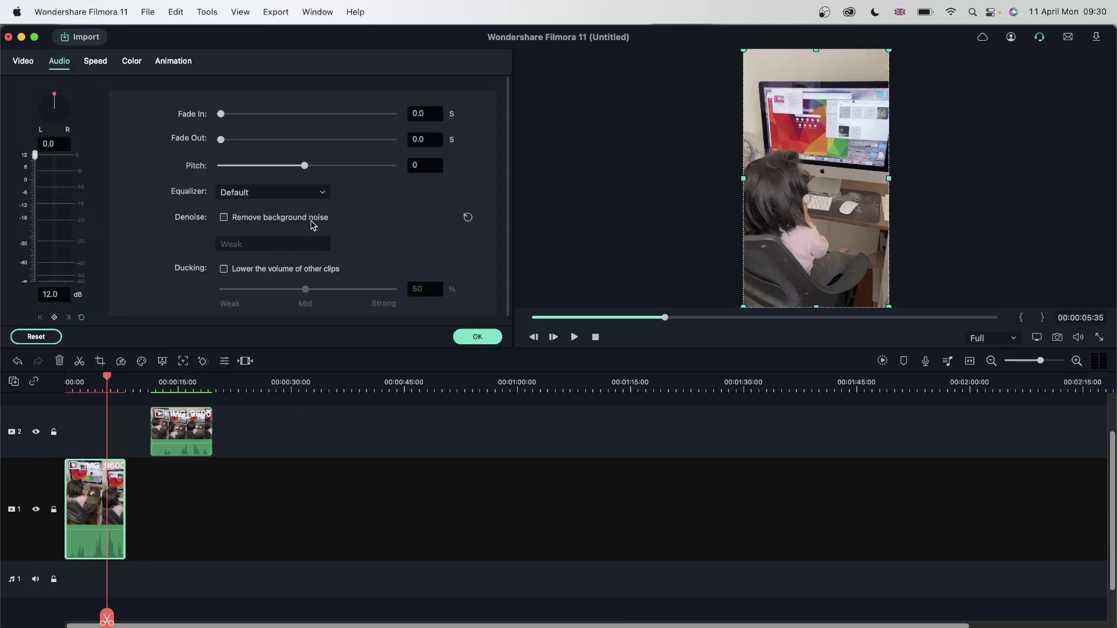
left_click(303, 193)
left_click(268, 404)
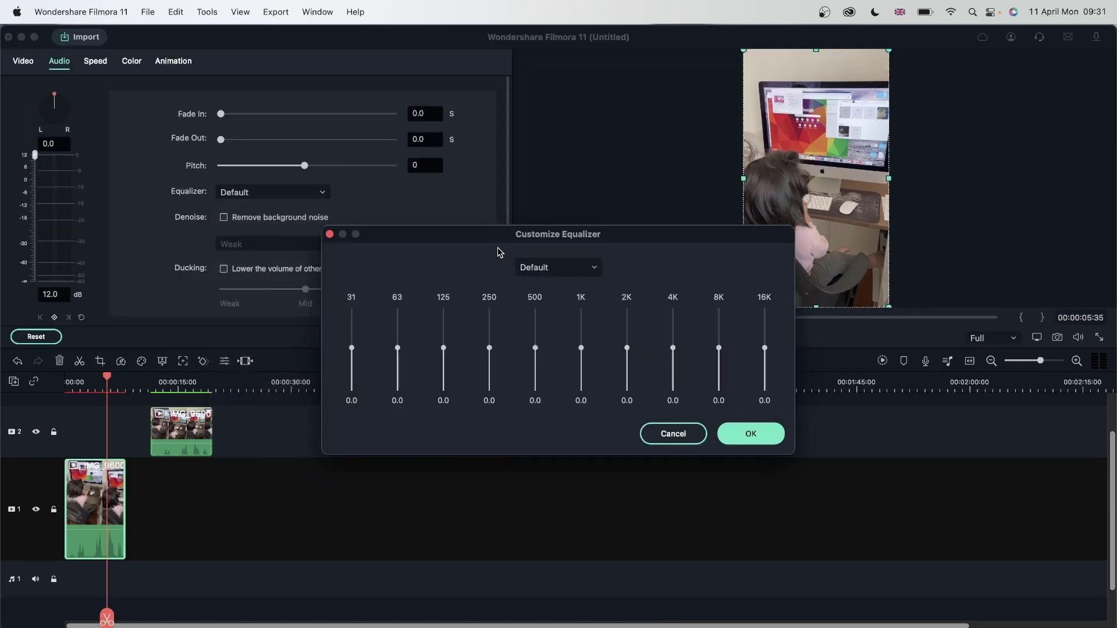
left_click_drag(489, 239, 279, 95)
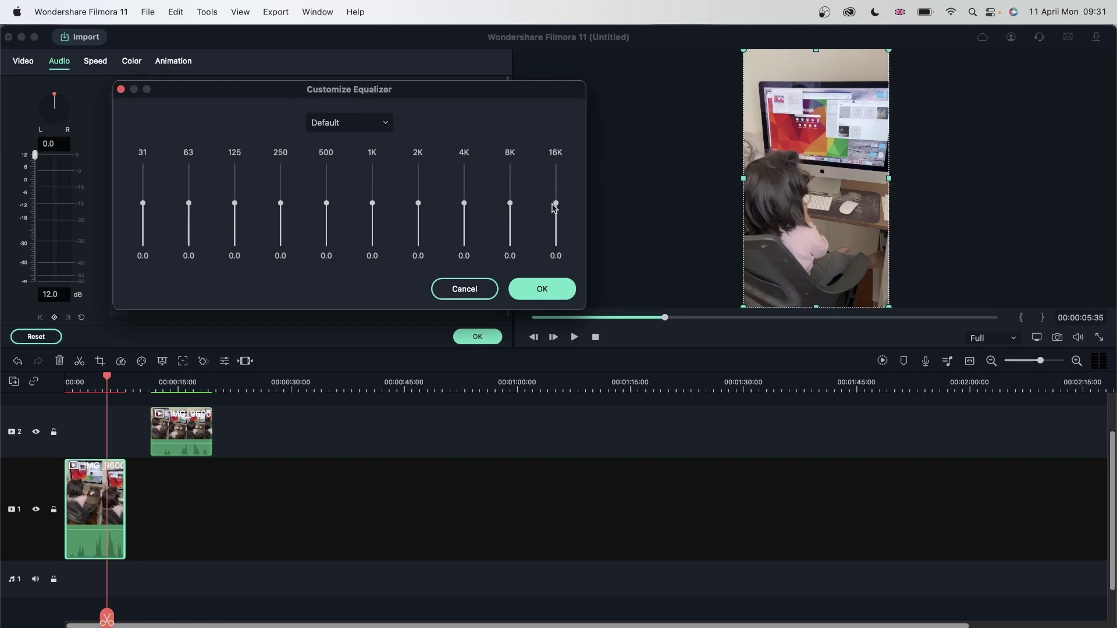
left_click_drag(556, 206, 418, 200)
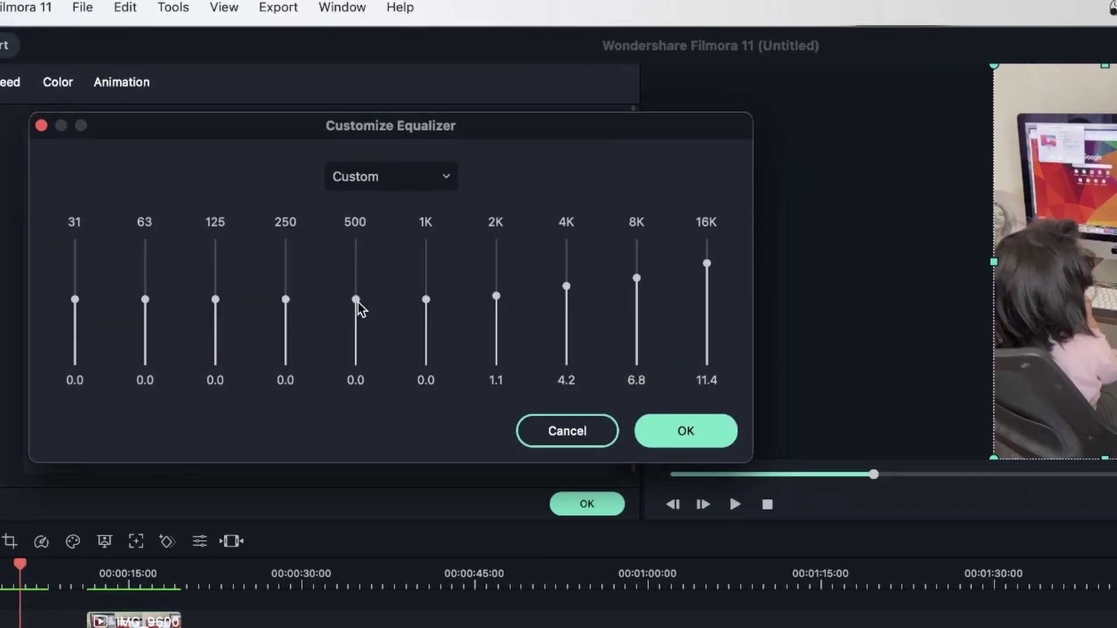
Slope the lower bands down (2K 2.0, 500 -1.0, 250 -3.7, 125 -6.4, 31 -10.8) and confirm.
left_click_drag(496, 298, 495, 293)
left_click_drag(426, 300, 425, 298)
left_click_drag(356, 300, 356, 305)
left_click_drag(285, 300, 285, 311)
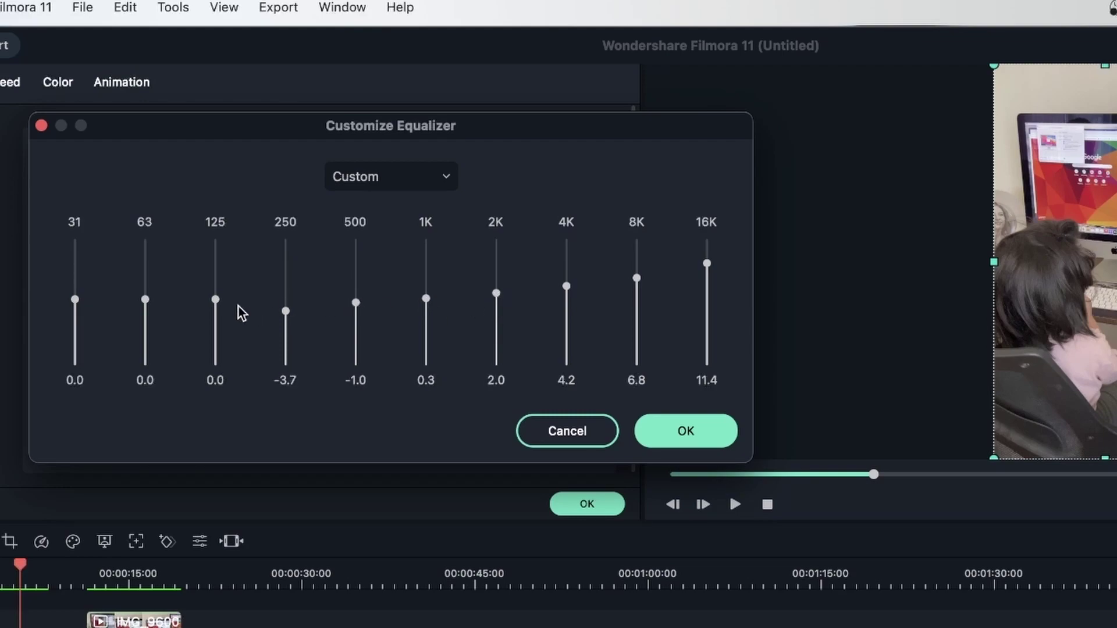
left_click_drag(215, 299, 213, 300)
left_click_drag(144, 299, 144, 313)
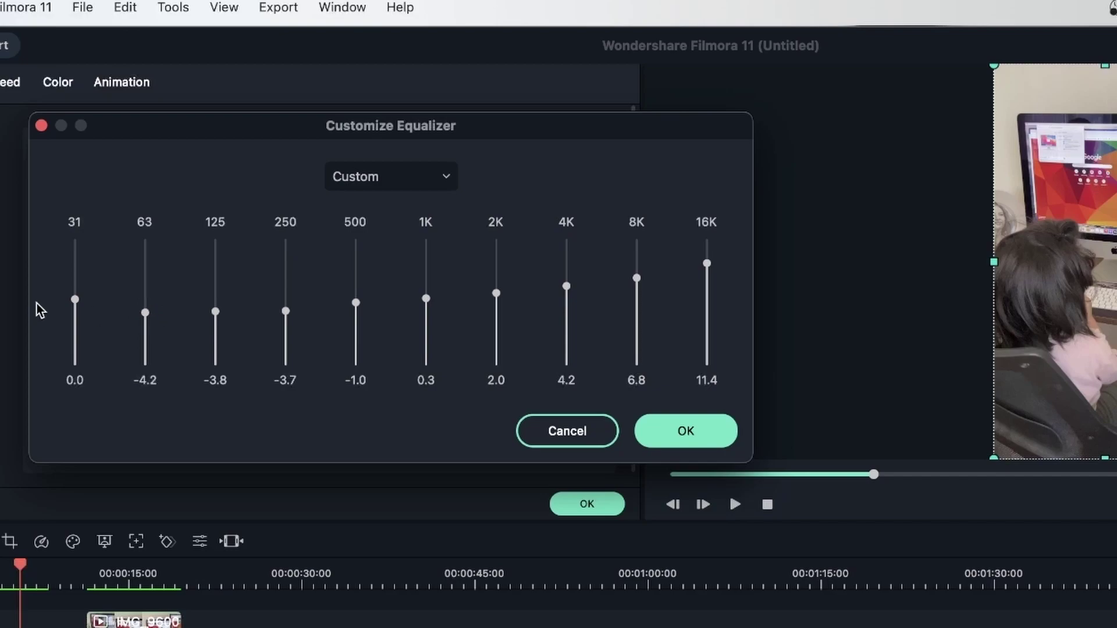
left_click_drag(75, 299, 74, 301)
left_click_drag(145, 312, 146, 321)
left_click_drag(216, 311, 215, 320)
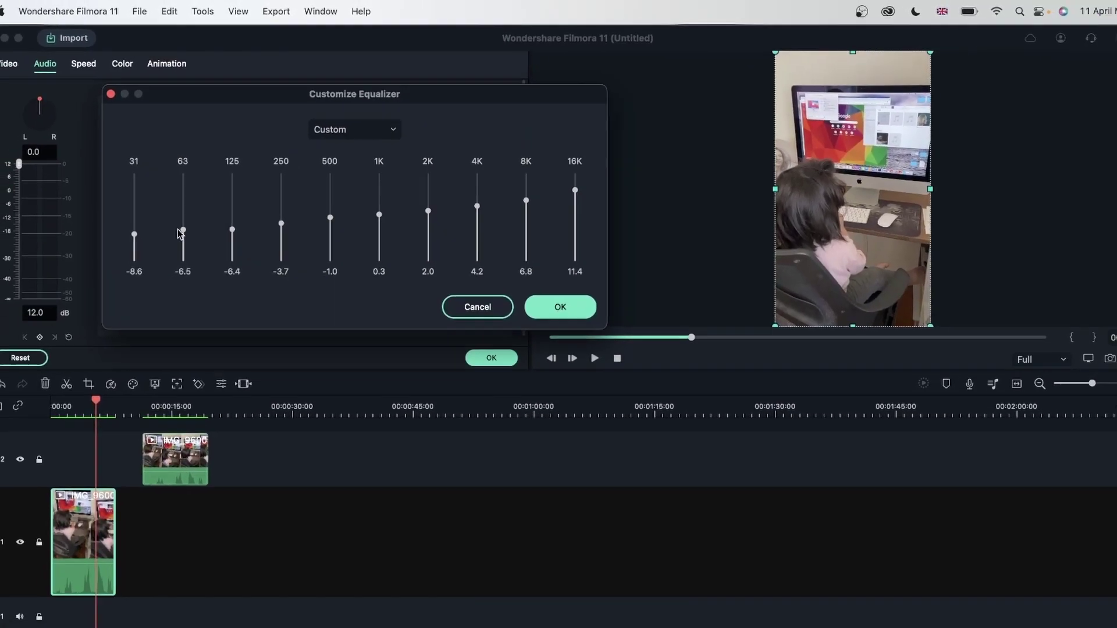
left_click_drag(180, 233, 134, 240)
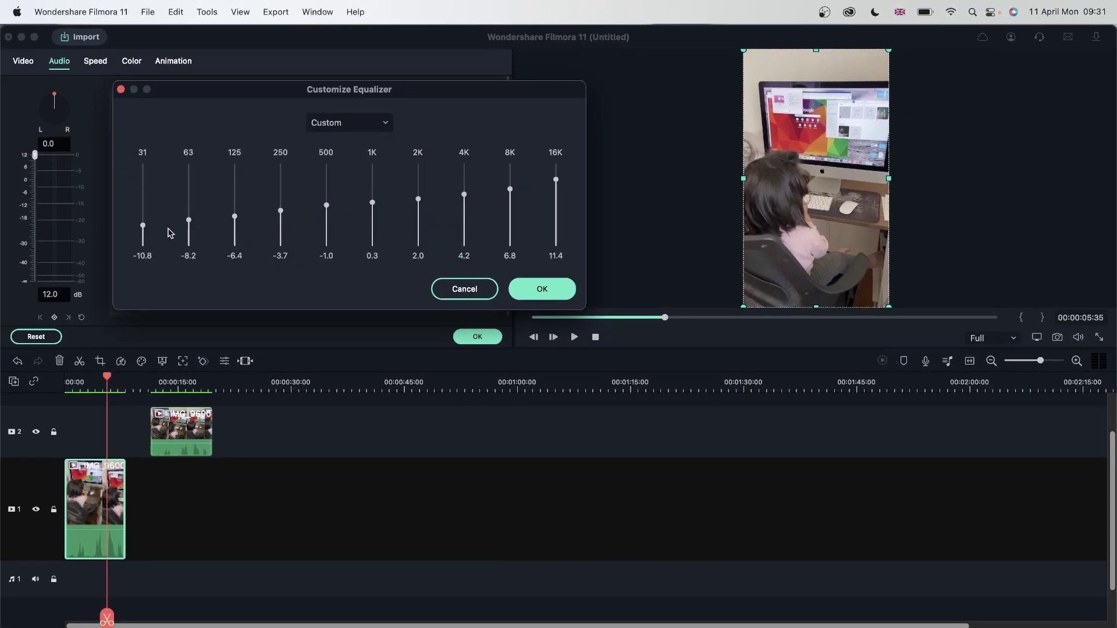
left_click(554, 293)
Move the playhead back near the start of the timeline.
left_click(71, 384)
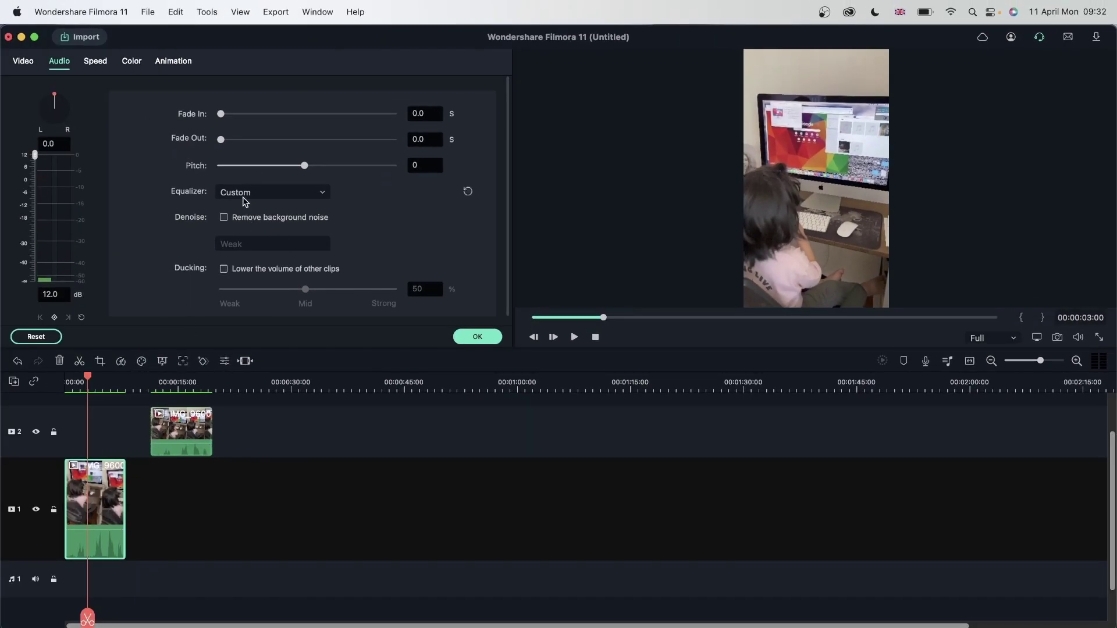
Raise the IMG_9600 custom equalizer's 16K band to 11.8.
left_click(245, 192)
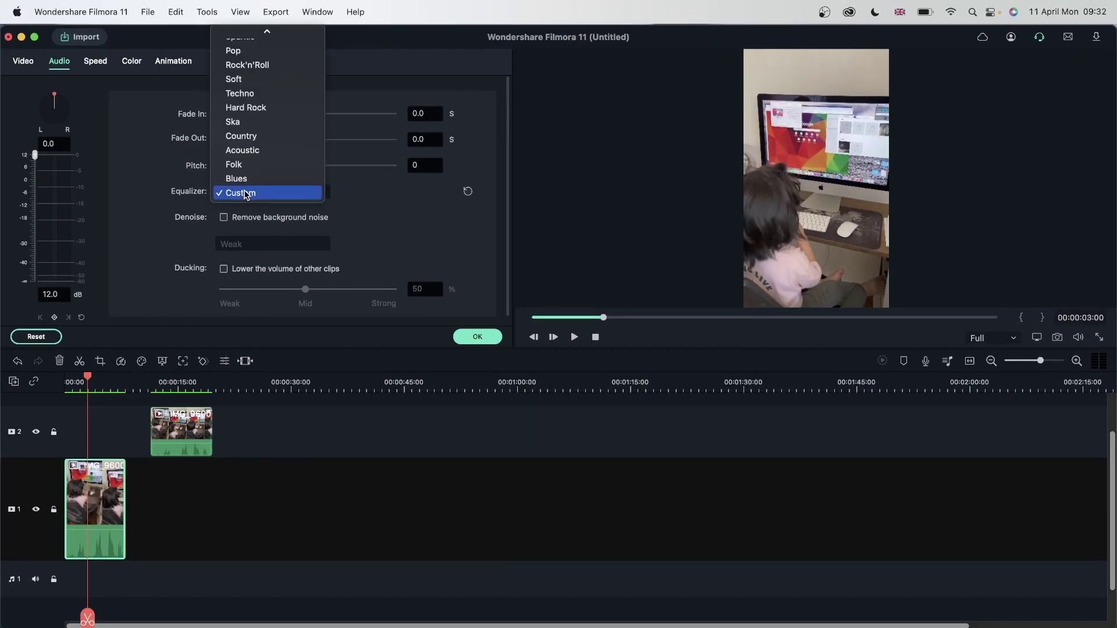
left_click(245, 193)
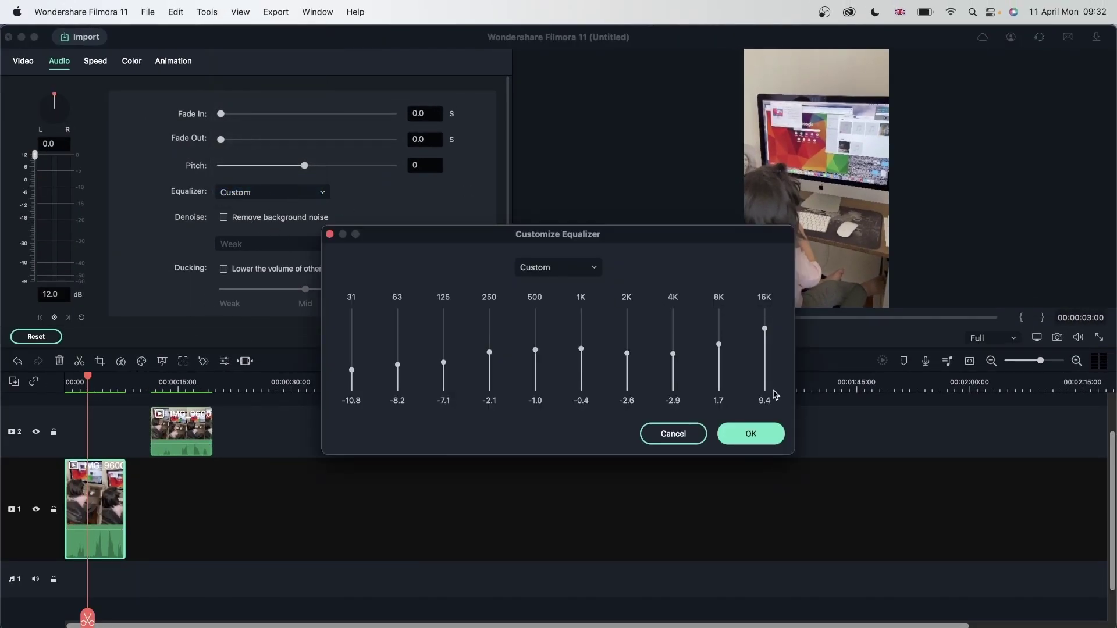
left_click(748, 432)
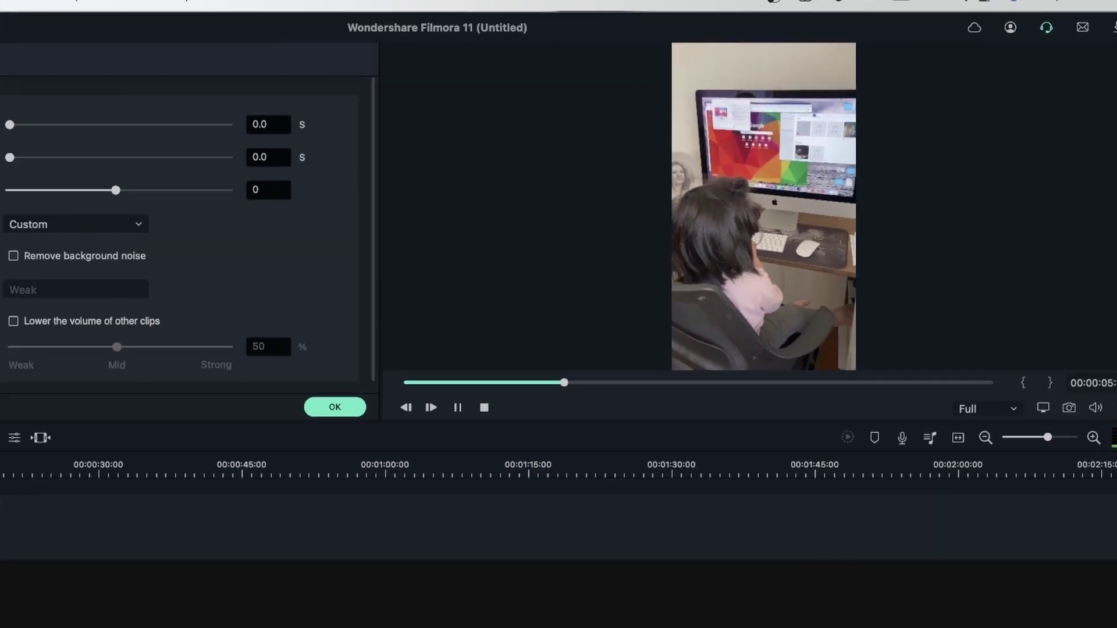
left_click(283, 193)
left_click(283, 193)
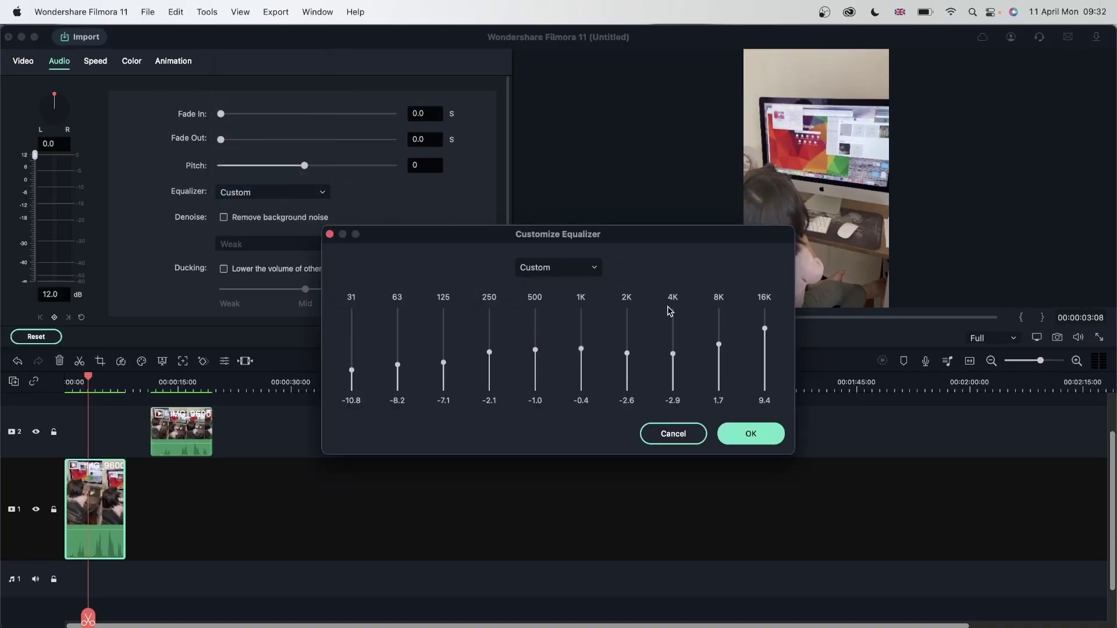
left_click_drag(765, 328, 674, 348)
left_click(751, 433)
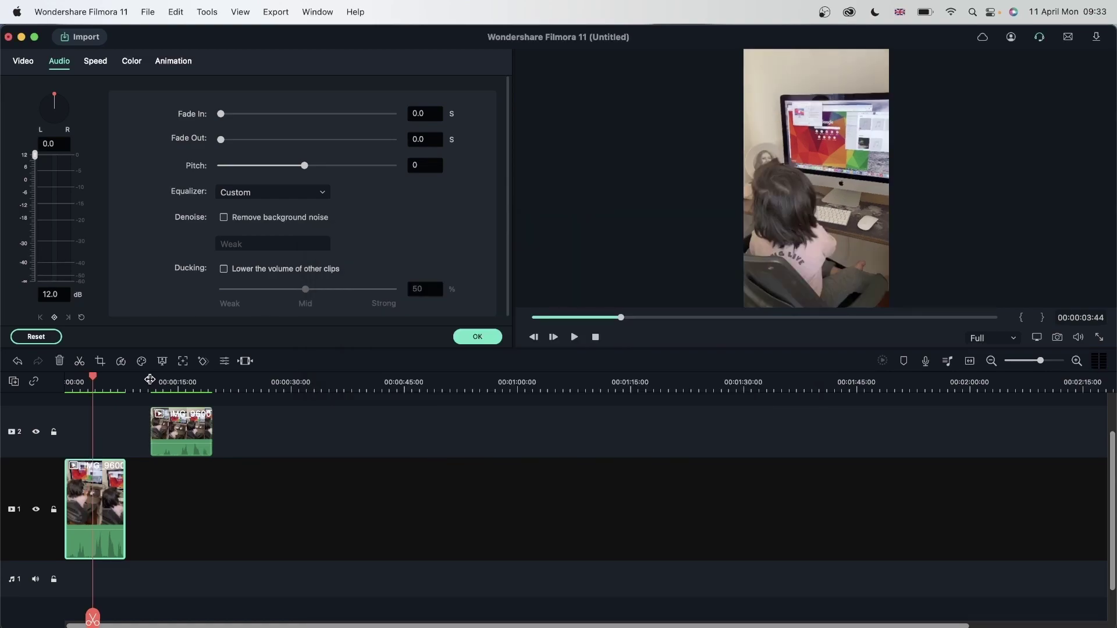
Play the clip from around 0:13 to hear the new curve.
left_click_drag(150, 379, 159, 382)
key("space")
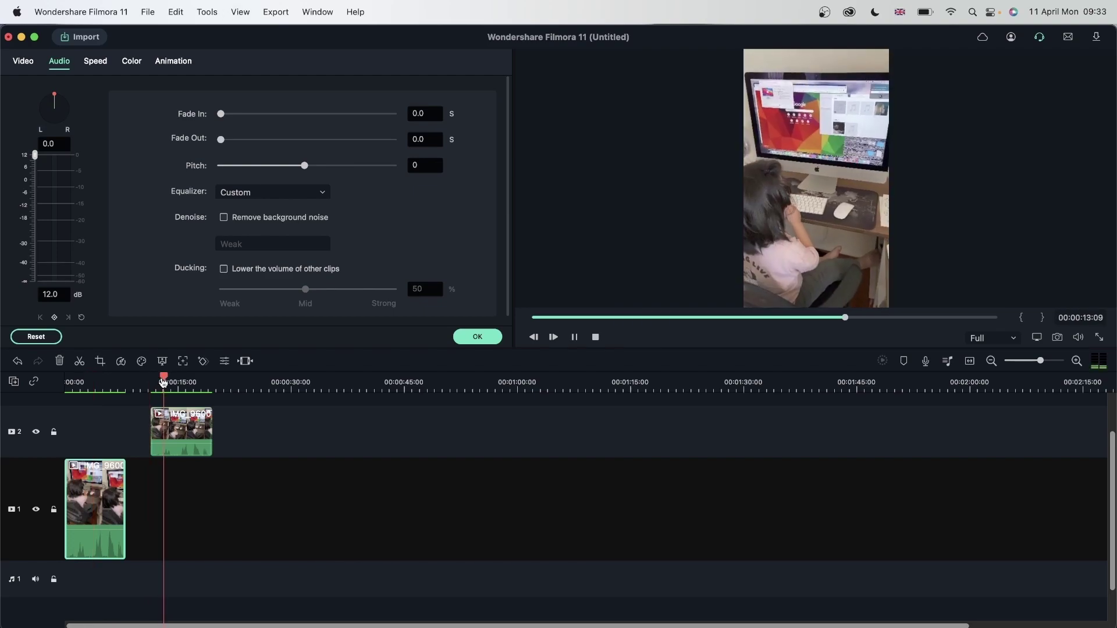
key("space")
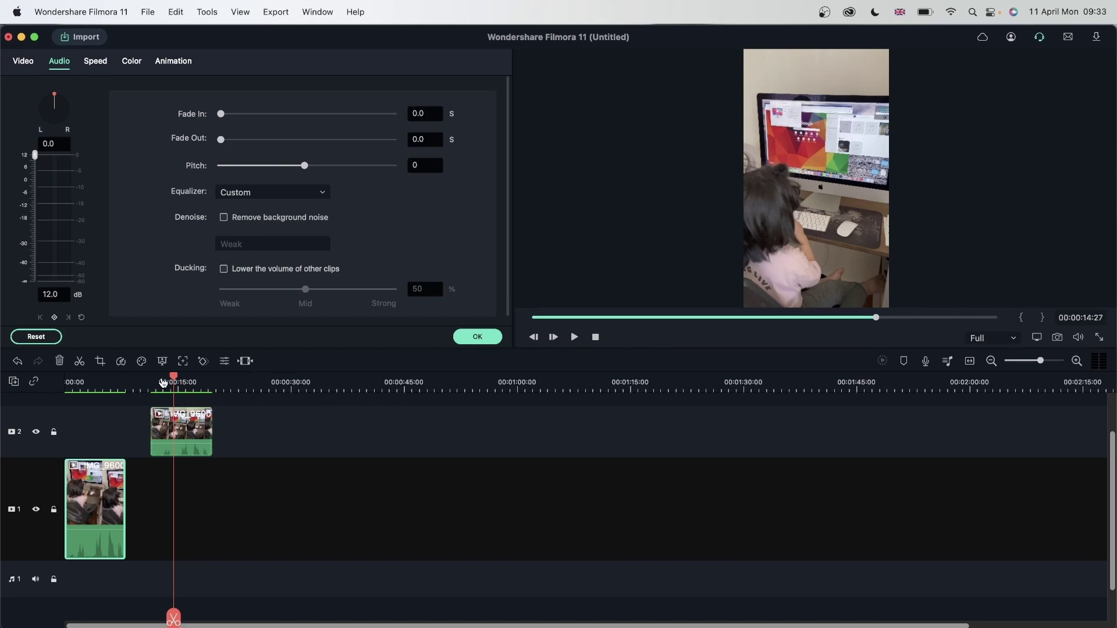
Close the audio settings and select both IMG_9600 clips on the timeline.
left_click(475, 337)
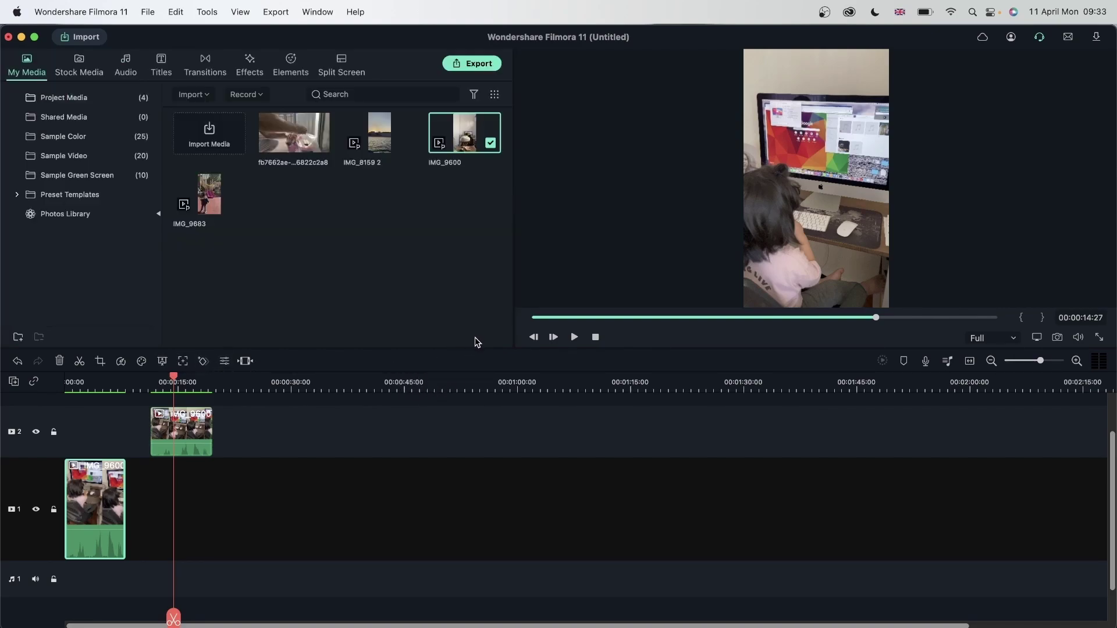
left_click_drag(309, 559, 64, 400)
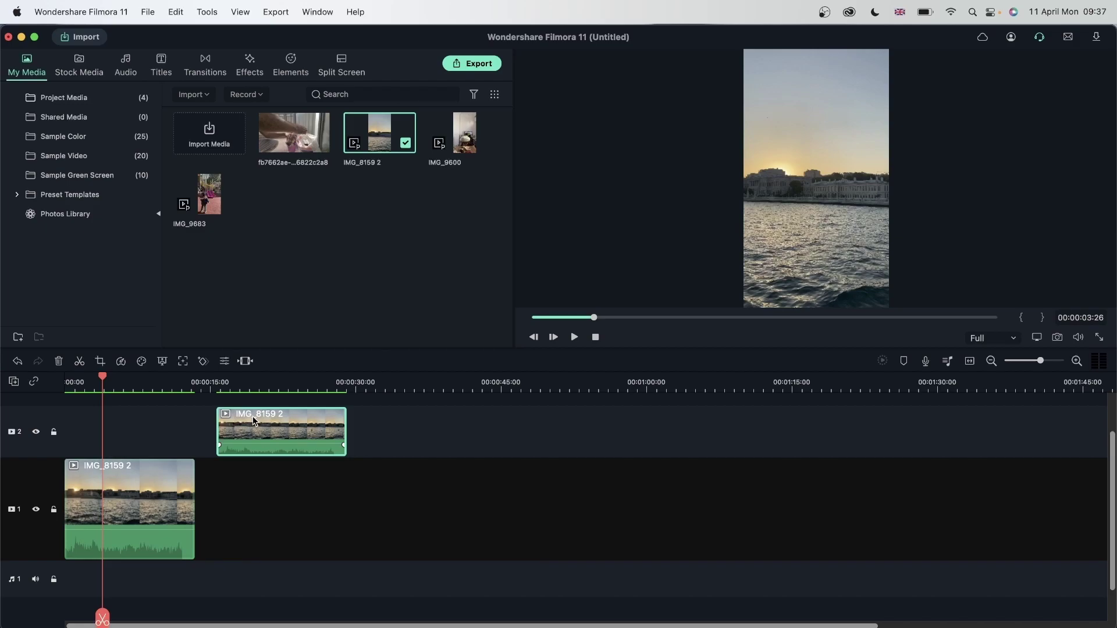
Apply the Pop equalizer preset to the track-1 IMG_8159 2 clip and accept its band curve.
double_click(162, 509)
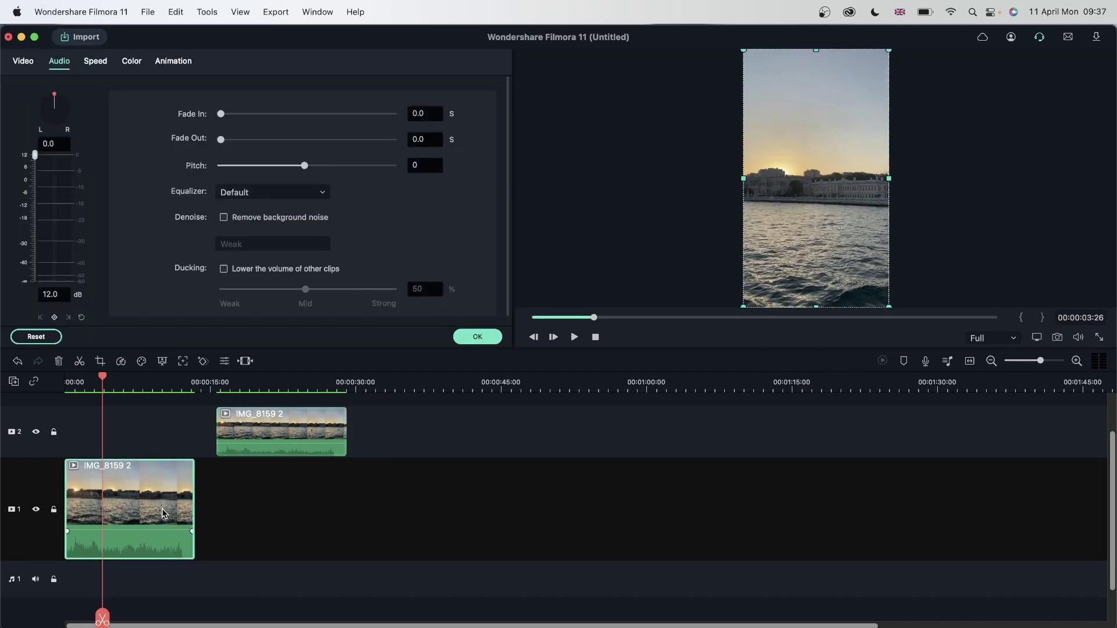
left_click(270, 192)
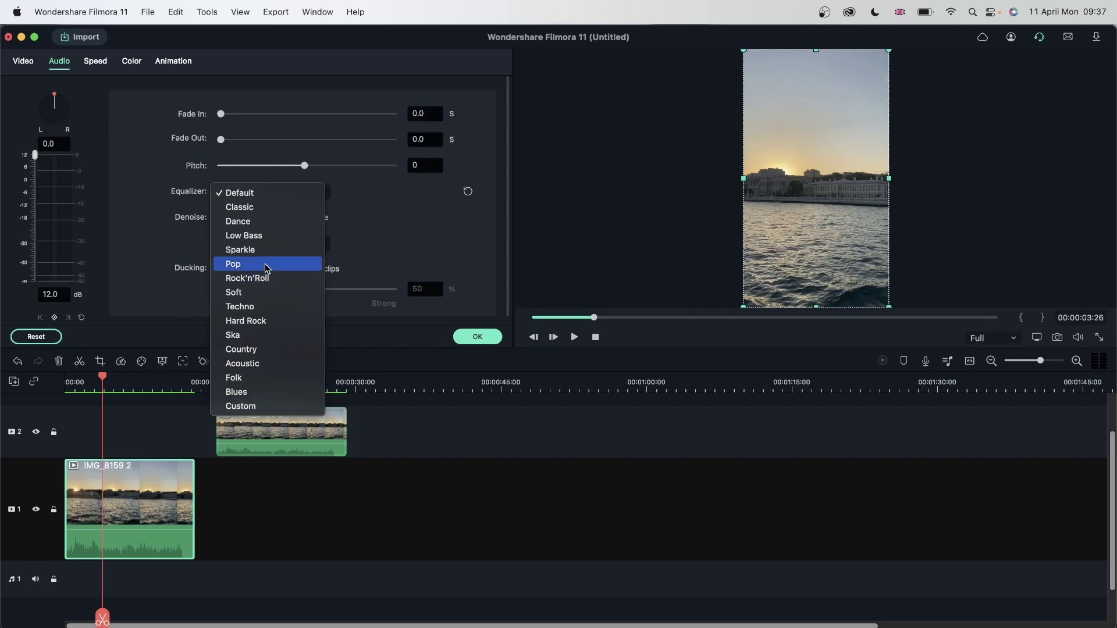
left_click(245, 264)
left_click(245, 337)
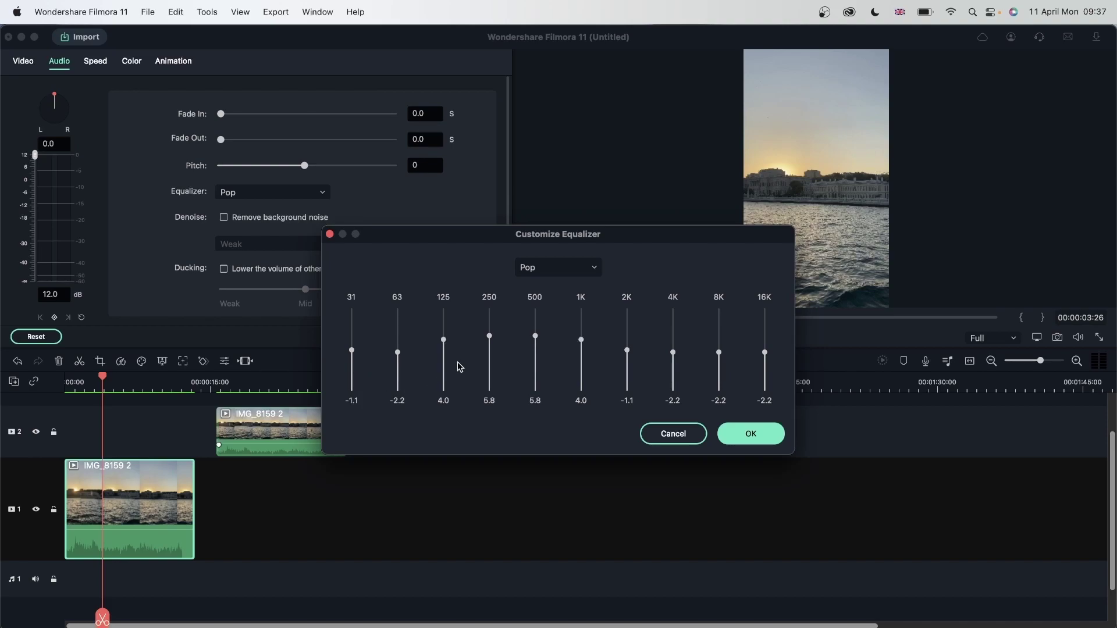
left_click(764, 440)
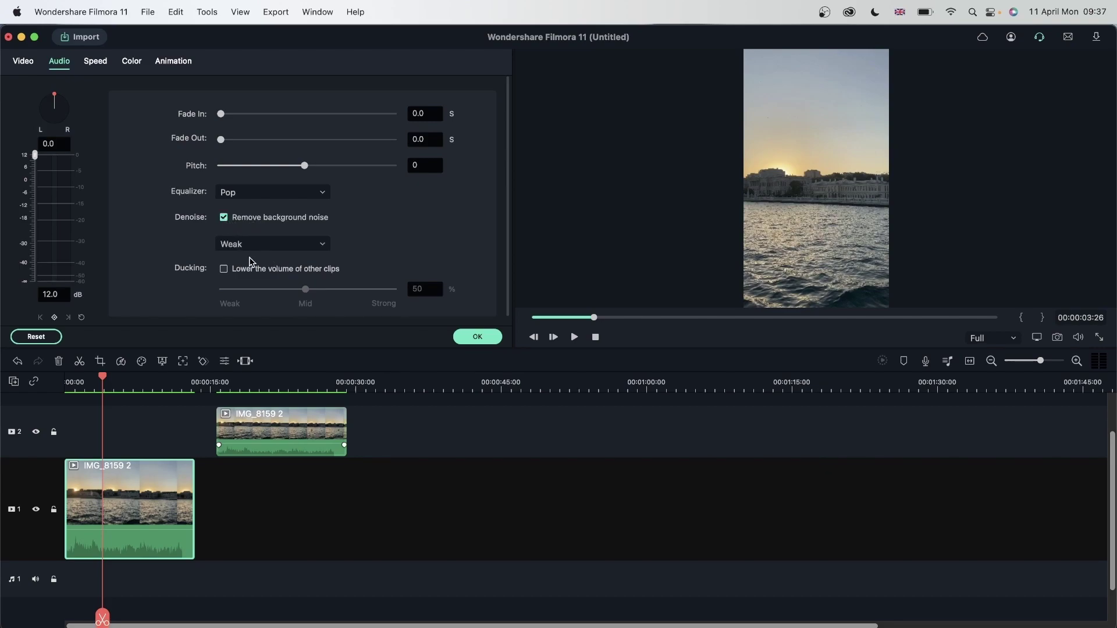
Keep the Denoise strength at Weak and confirm the track-1 clip's audio settings.
left_click(257, 245)
left_click(244, 249)
left_click(478, 338)
left_click(72, 386)
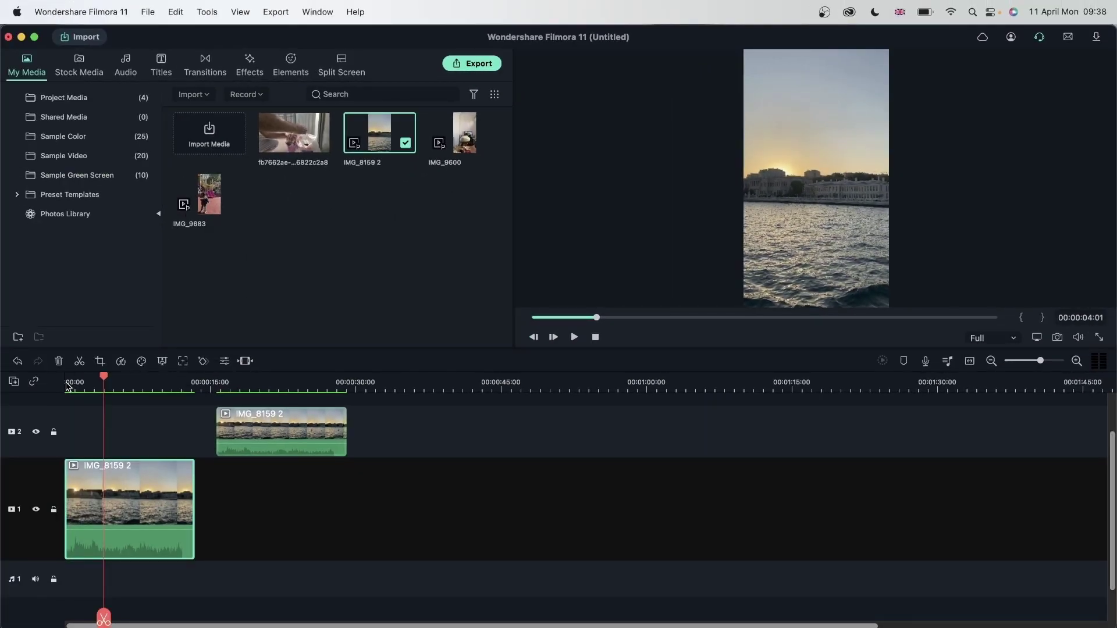
Make a custom equalizer curve: 31 Hz -7.8, 63 Hz -2.9, 125 Hz 3.2, 16K -6.2.
double_click(120, 472)
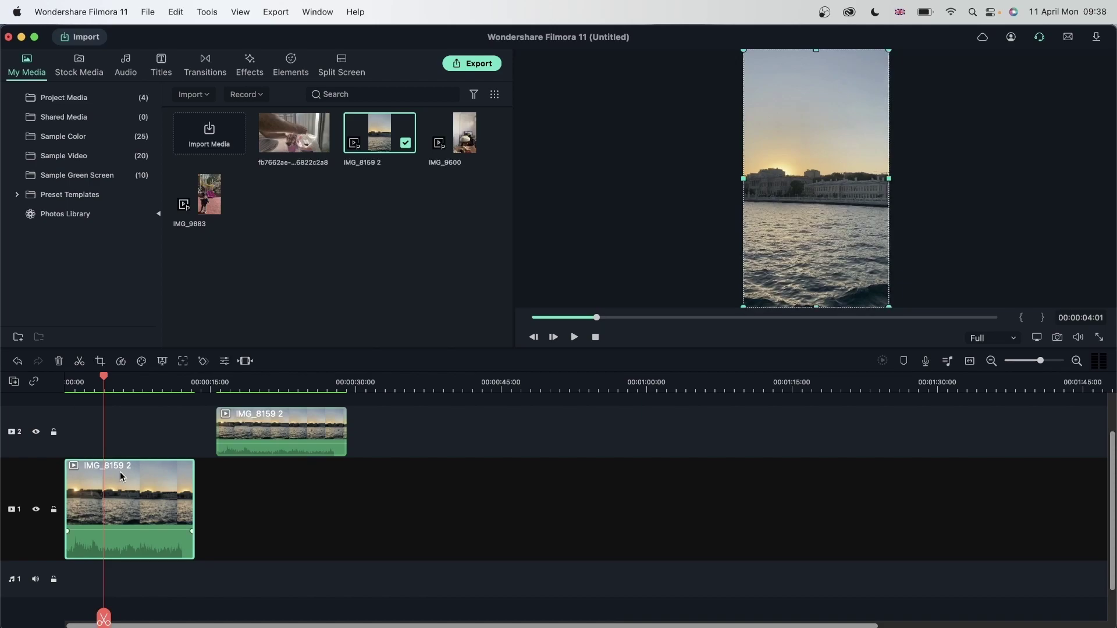
left_click(267, 191)
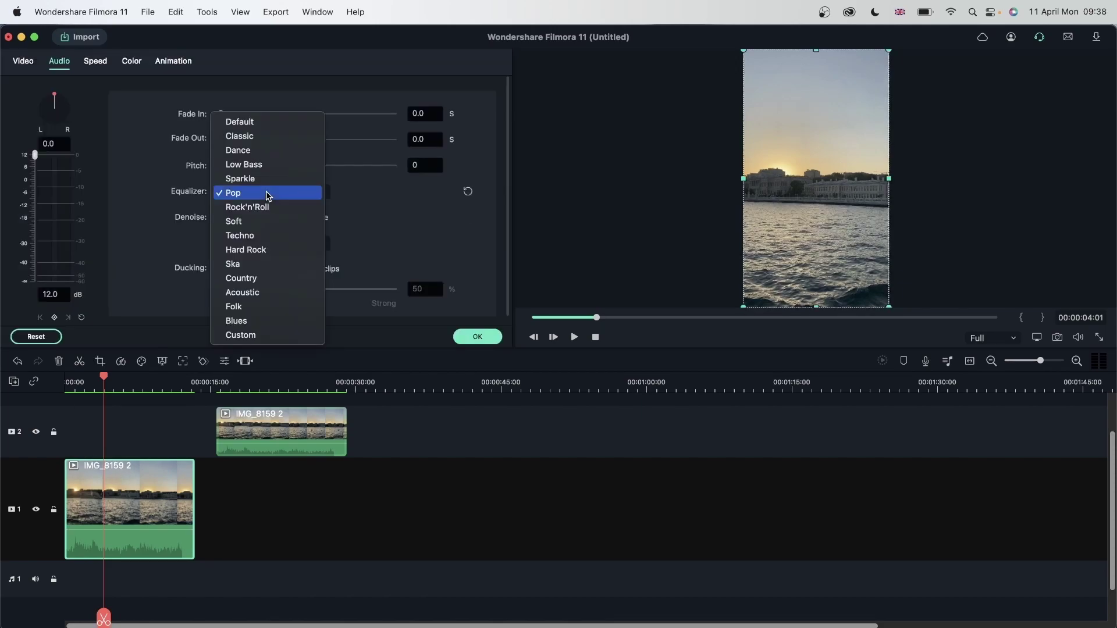
left_click(269, 336)
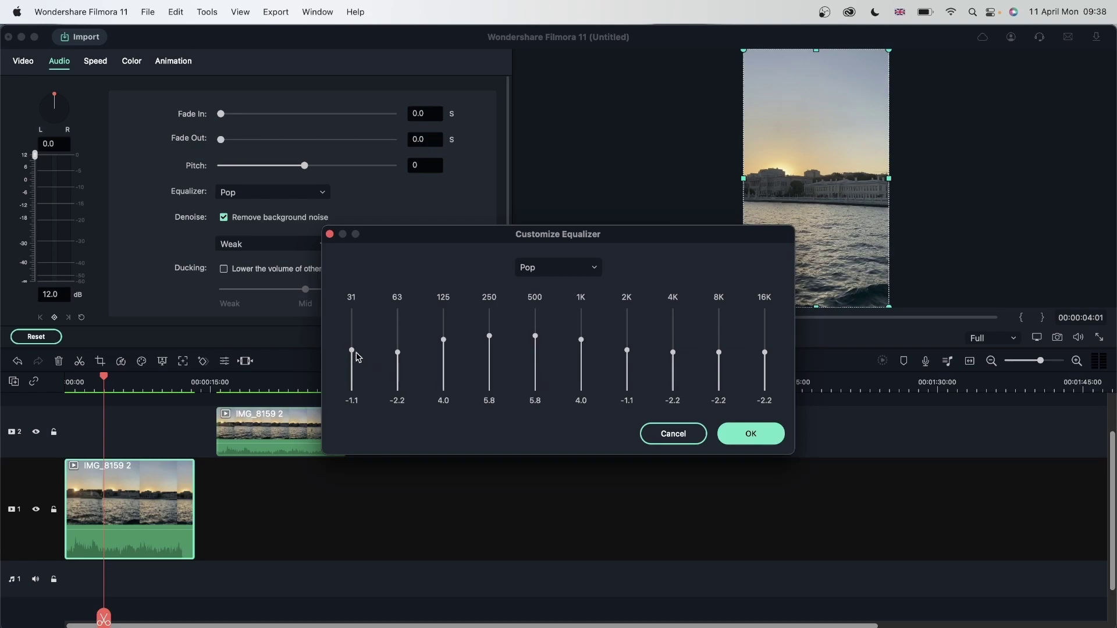
left_click_drag(352, 351, 351, 363)
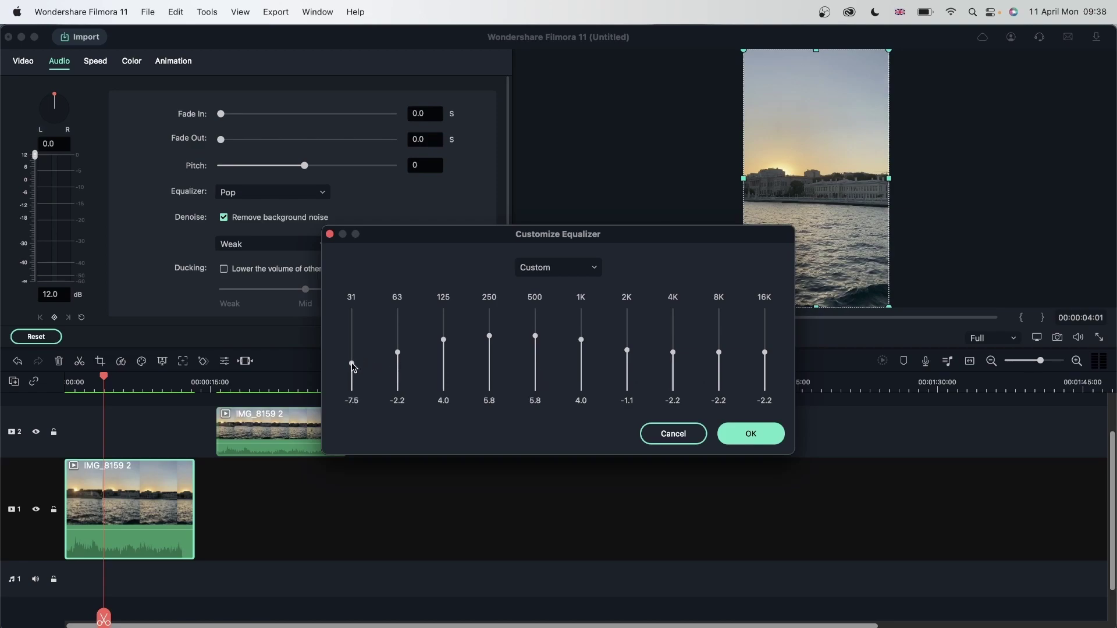
left_click(446, 342)
left_click(397, 354)
left_click_drag(766, 356, 765, 363)
left_click(754, 437)
Preview the new equalizer from near the timeline start, then close the clip's audio settings.
left_click(74, 384)
key("space")
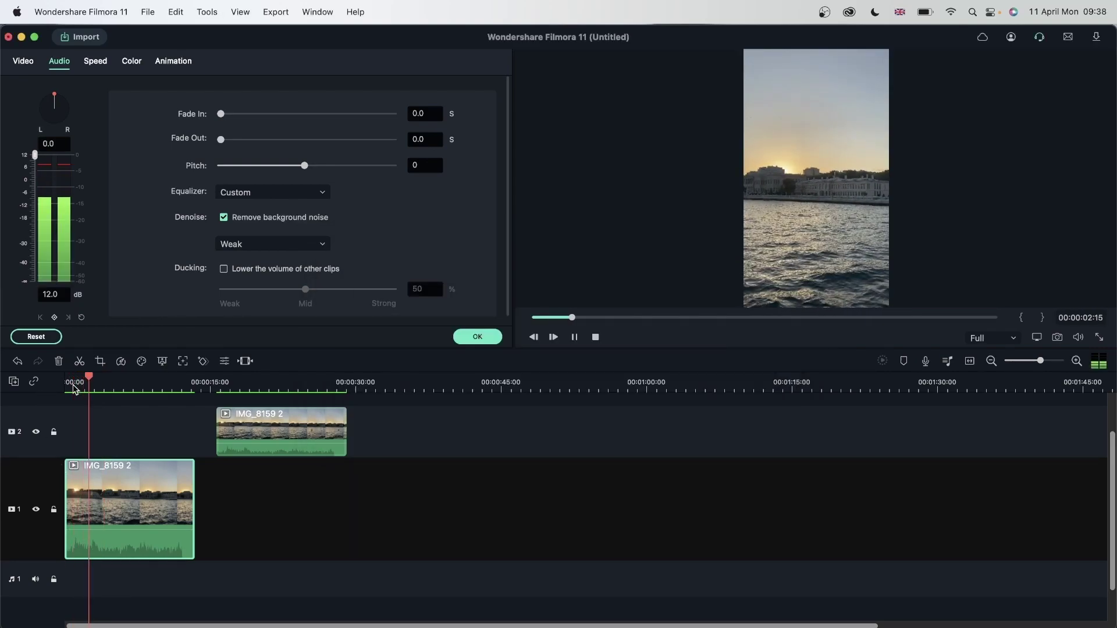
key("space")
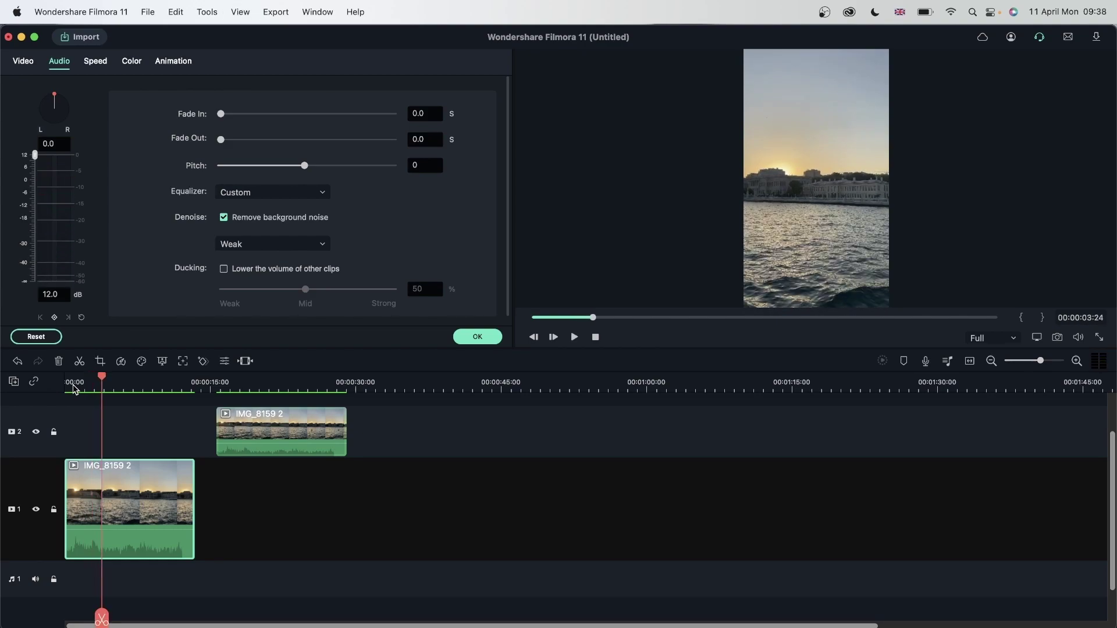
left_click(490, 341)
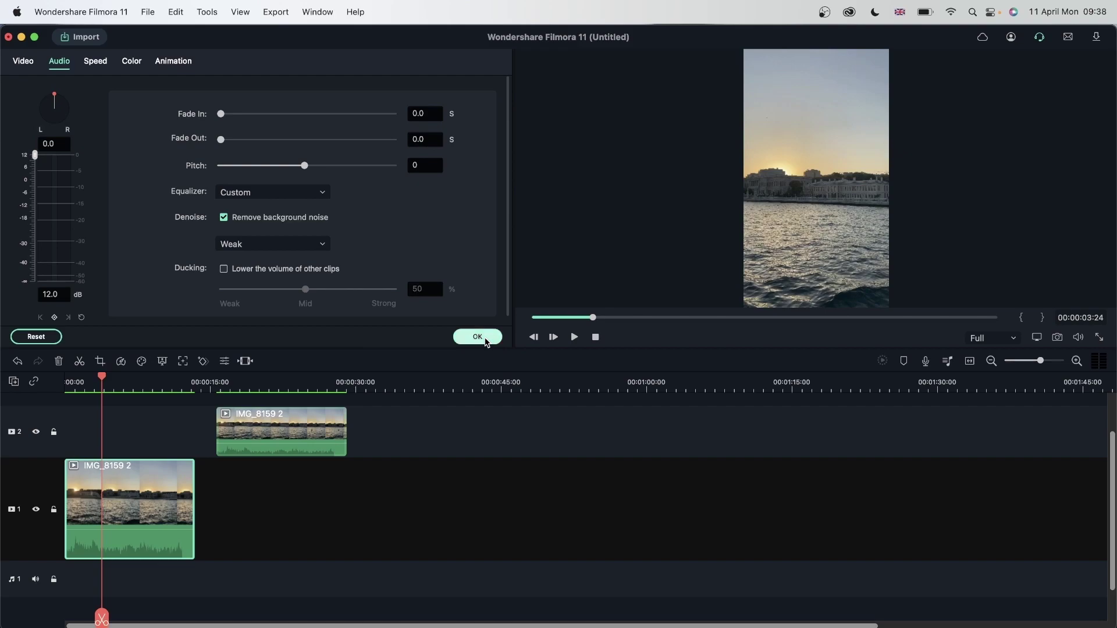
Apply the Blues preset to the track-2 clip, cut 31 Hz to -6.9, and confirm.
left_click(512, 502)
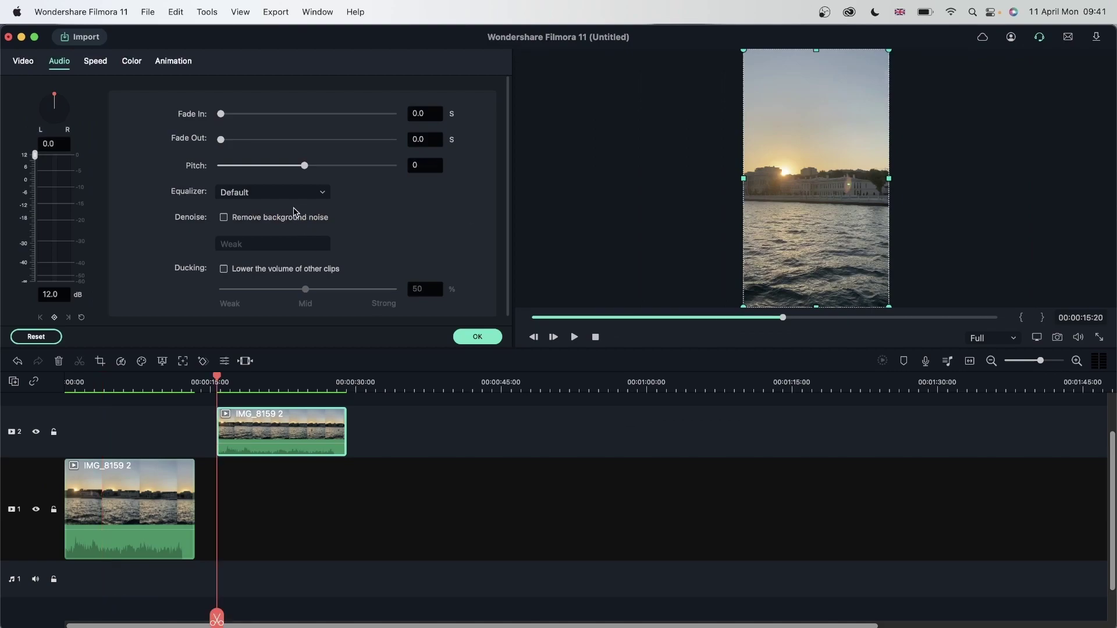
left_click(269, 192)
left_click(251, 389)
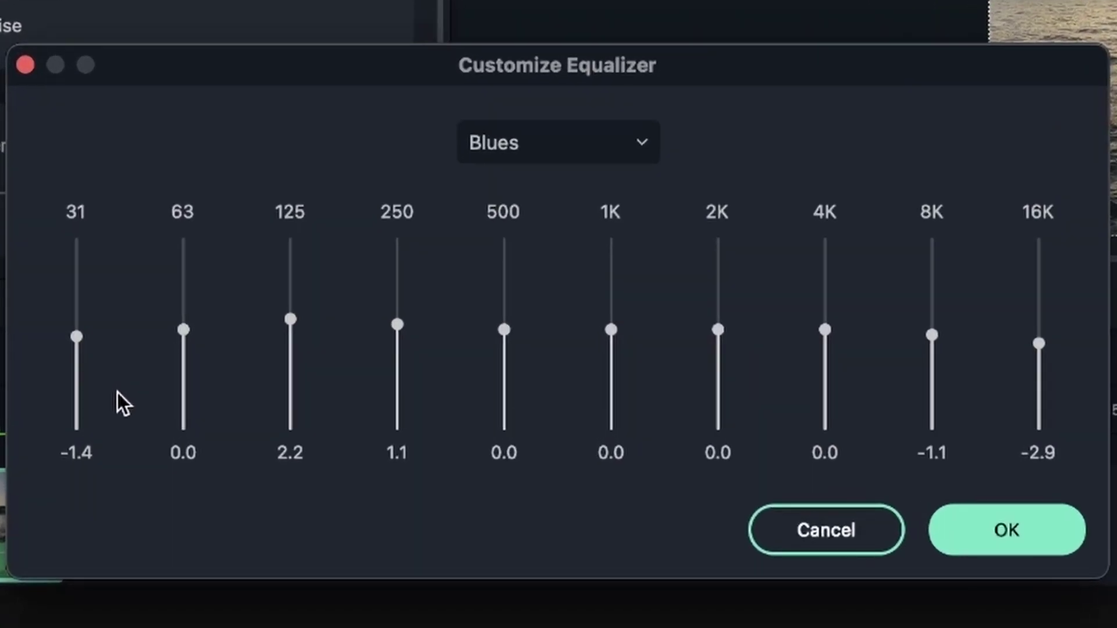
left_click_drag(76, 336, 75, 361)
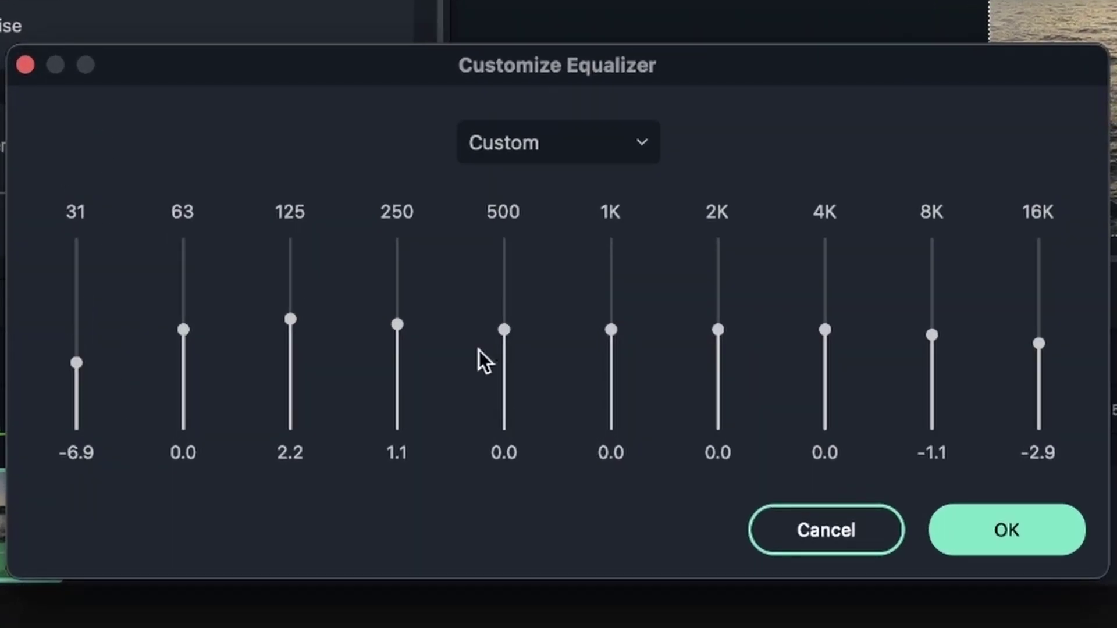
left_click(1028, 528)
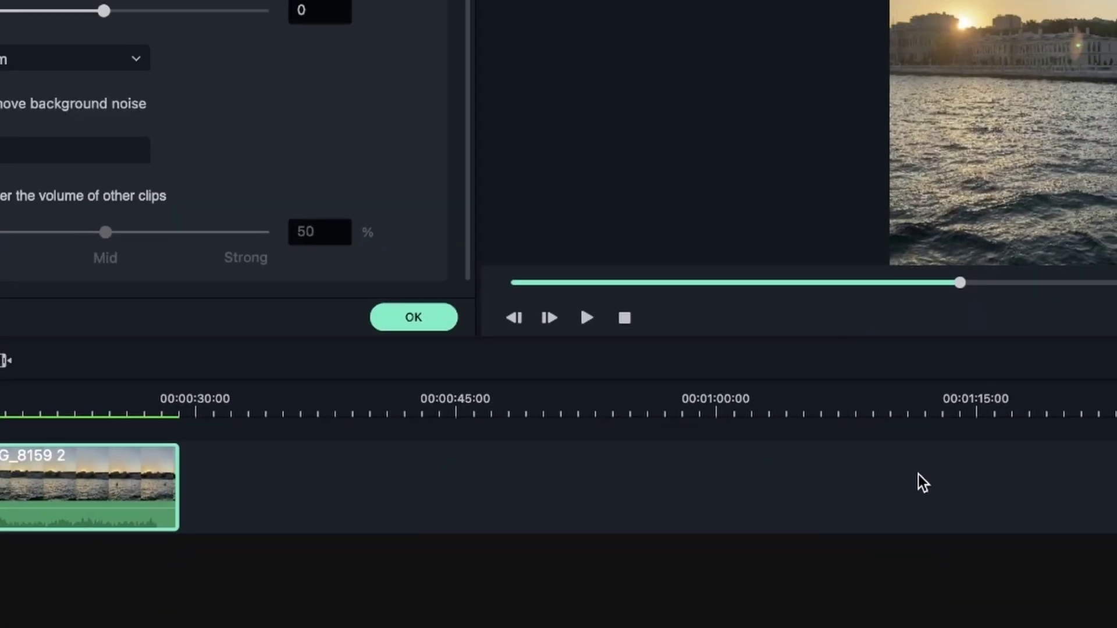
left_click(465, 333)
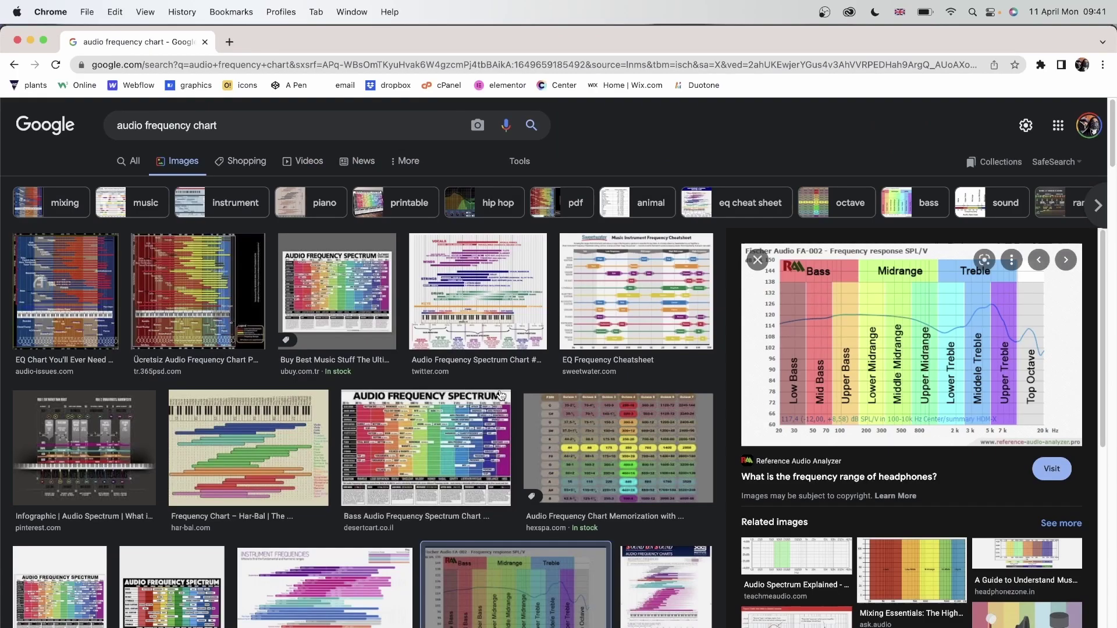
Scroll through the Google Images results for 'audio frequency chart'.
scroll(501, 395, "down", 5)
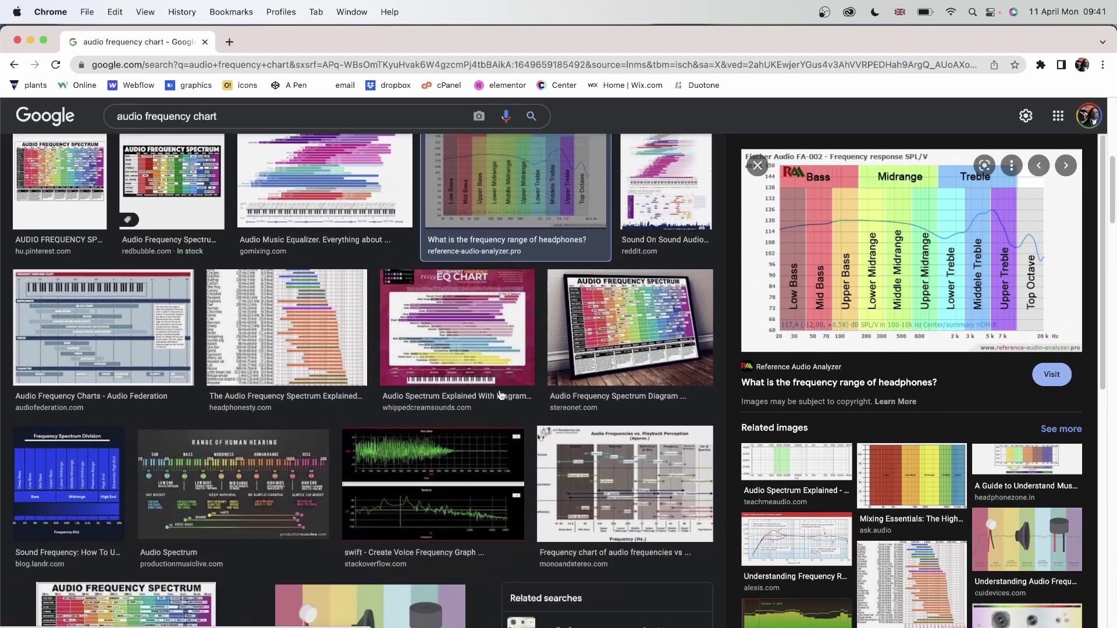
scroll(500, 395, "down", 15)
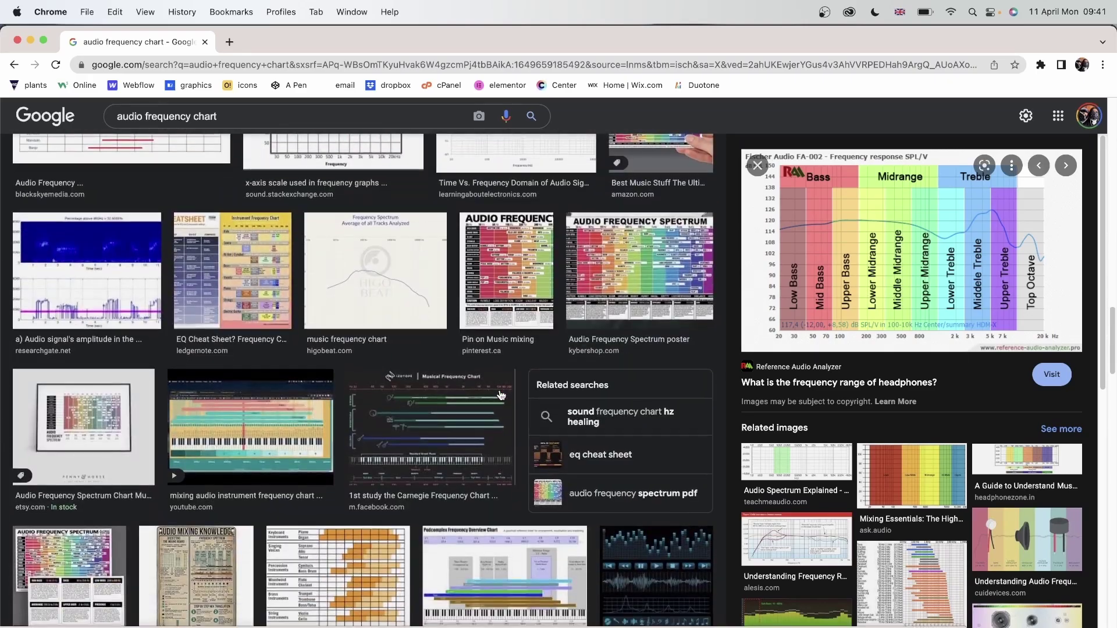